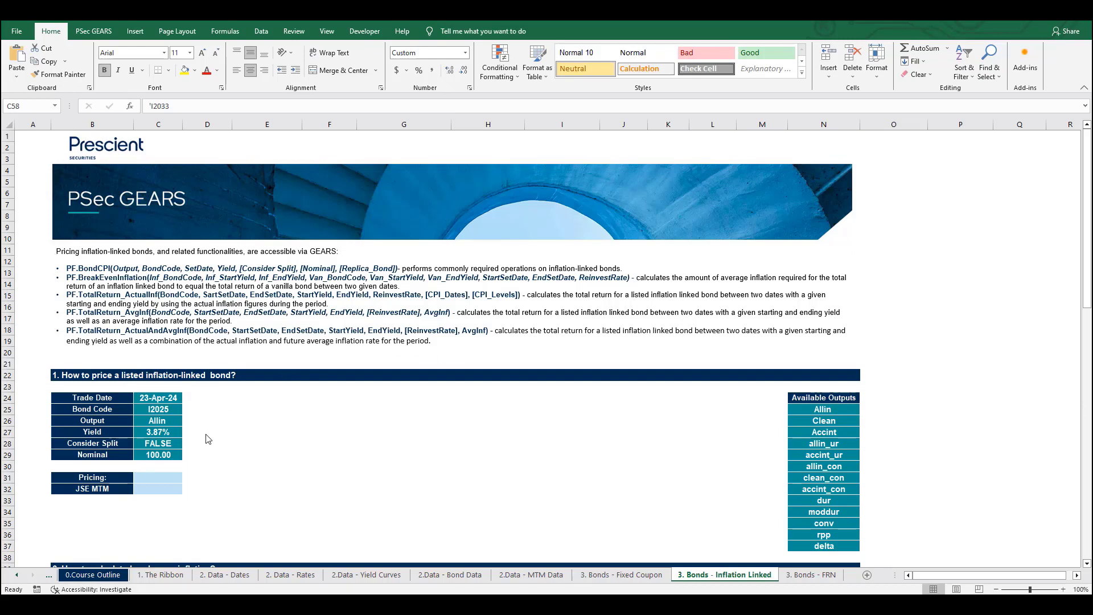
- Start a PF.BondCPI formula in the Pricing cell C31 of the listed inflation-linked bond section
scroll(219, 416, "down", 1)
left_click(227, 387)
scroll(231, 371, "down", 2)
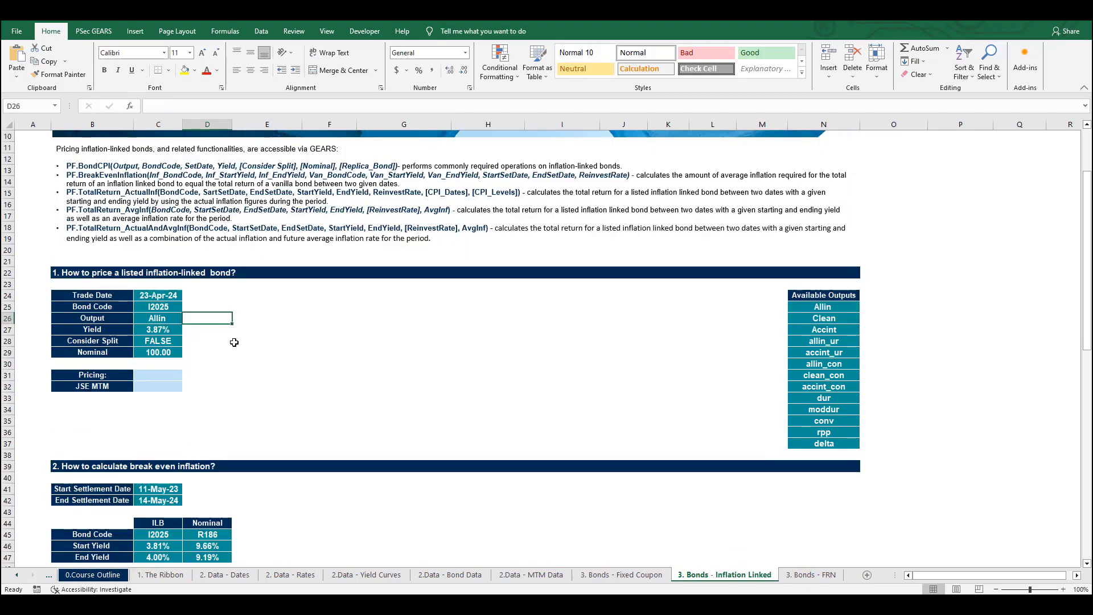
left_click(163, 373)
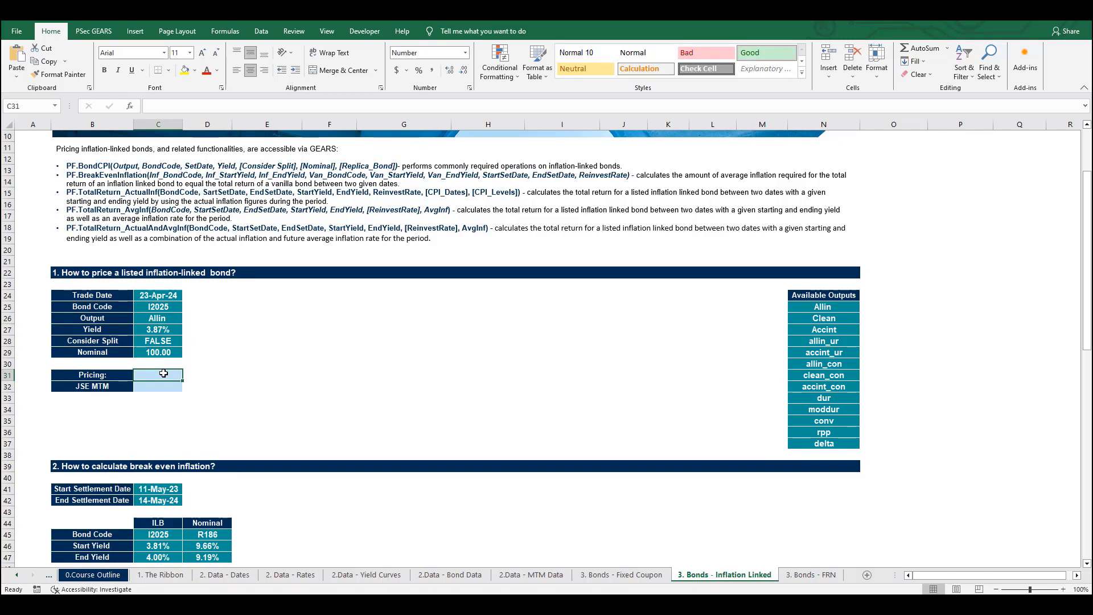
type("=PF.")
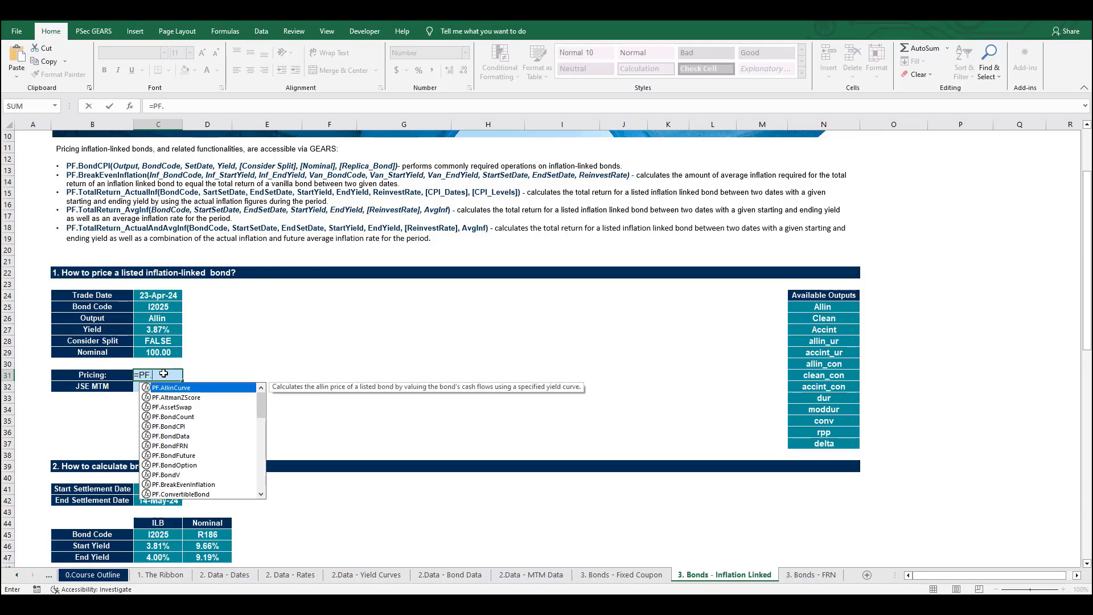
type("Bond")
key("Down")
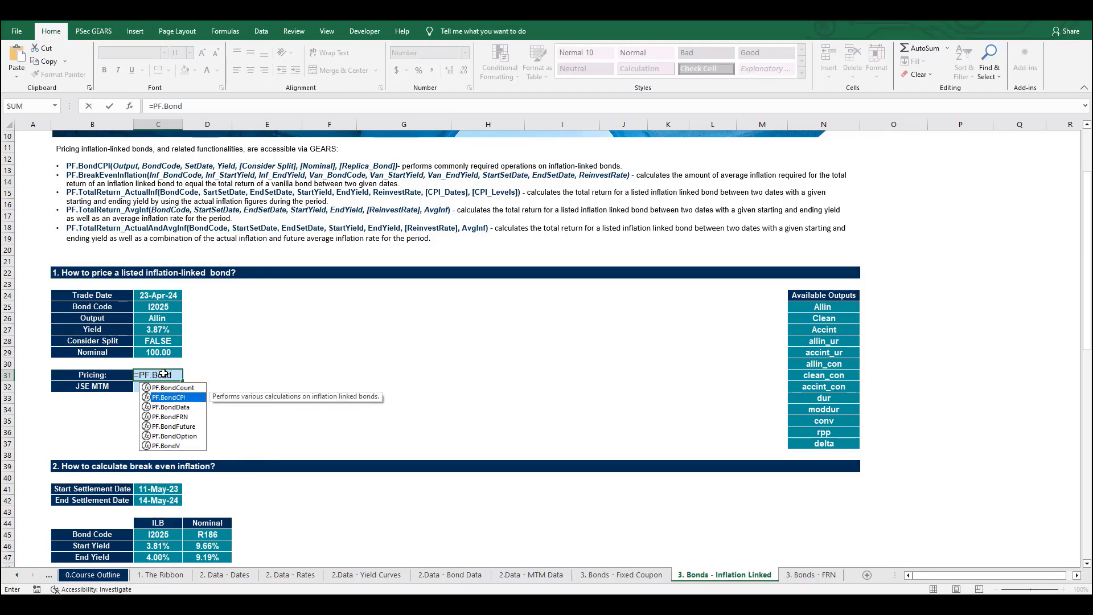
key("Tab")
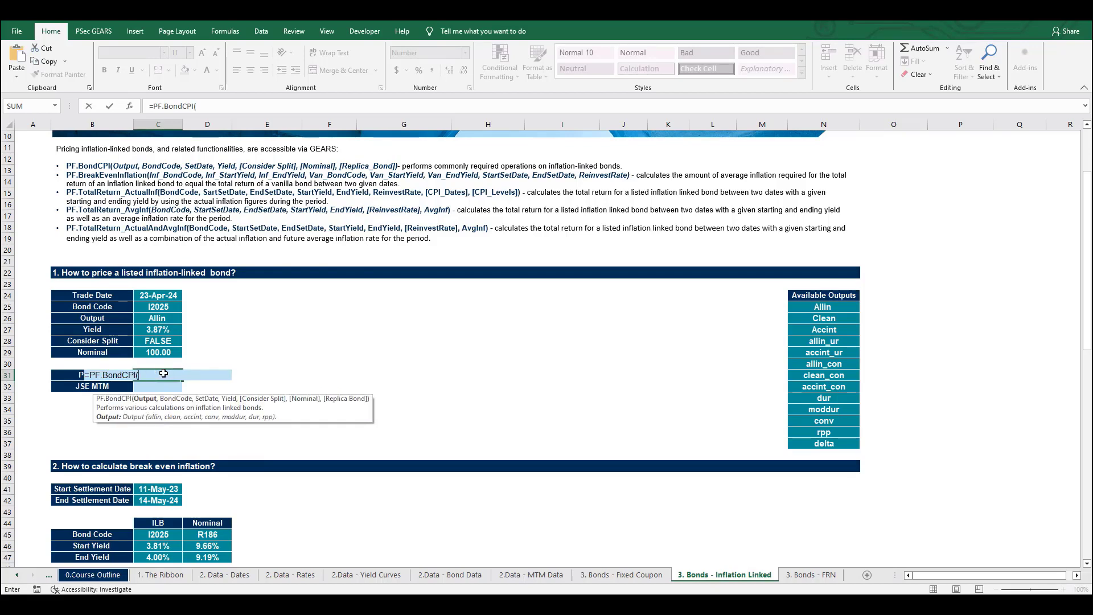
- Reference C26 as the output and C25 as the bond code in the PF.BondCPI formula
key("Up")
key("Up")
key("Up")
key("Up")
key("Up")
type(",")
key("Up")
key("Up")
key("Up")
key("Up")
key("Up")
key("Up")
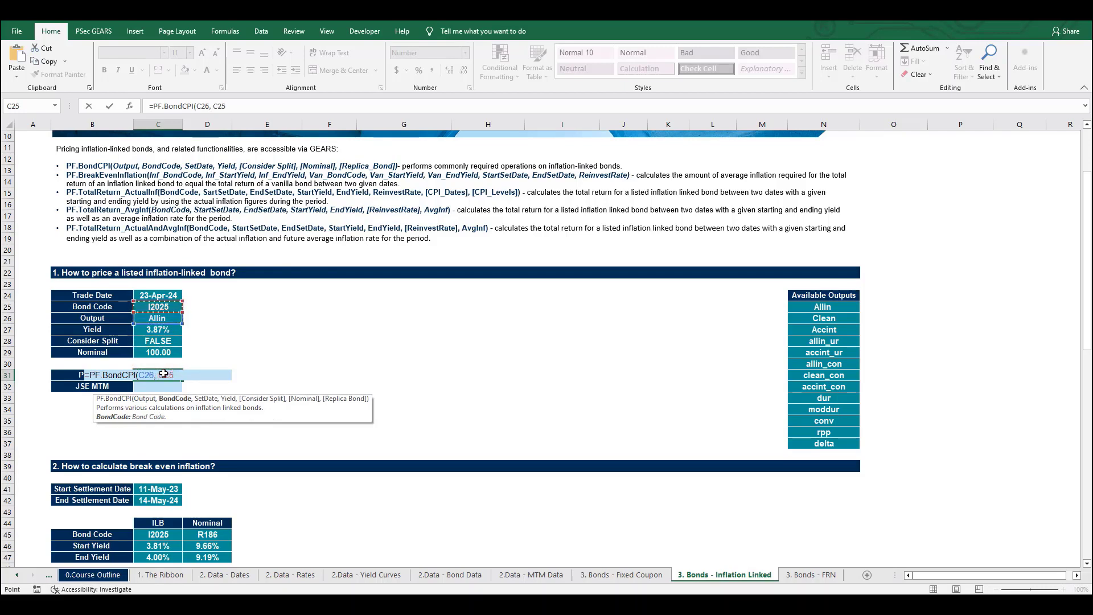
type(",")
key("Up")
key("Up")
key("Up")
key("Up")
key("Up")
key("Up")
key("Up")
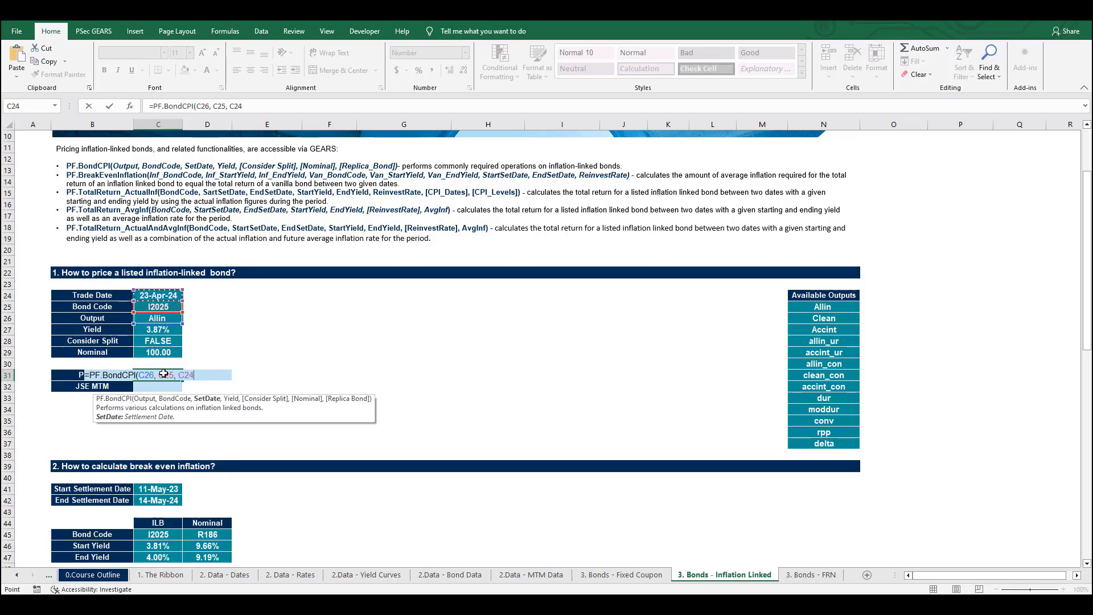
key("BackSpace")
key("BackSpace")
key("BackSpace")
- Set the settlement date argument to PT.AddWorkDays(C24, 3), three work days after the trade date
type("PT.AddMonths(")
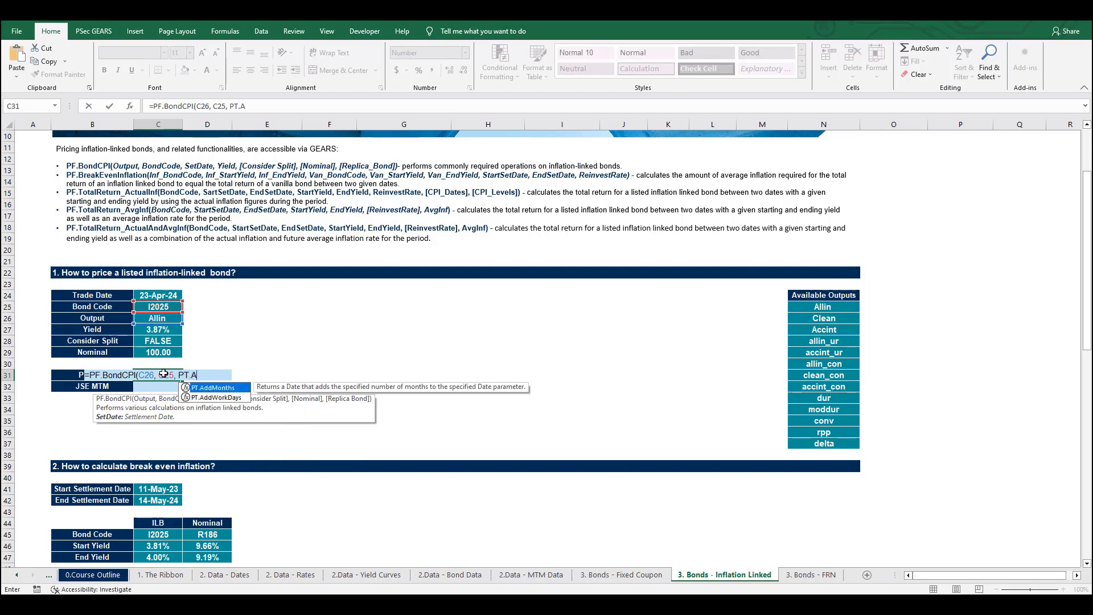
key("BackSpace")
key("BackSpace")
key("BackSpace")
key("BackSpace")
key("BackSpace")
key("BackSpace")
key("BackSpace")
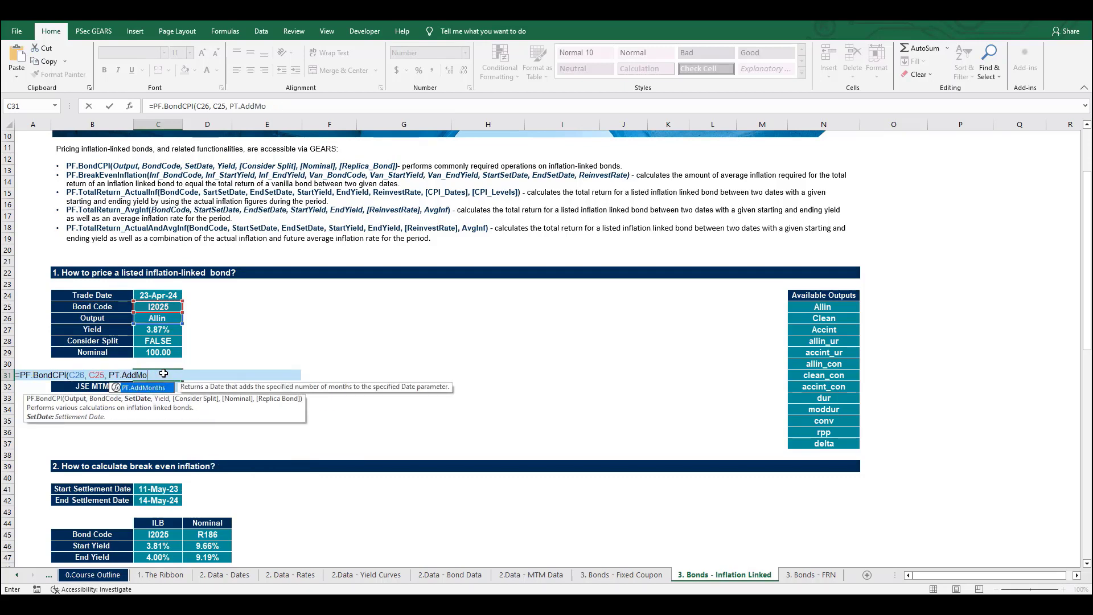
key("Down")
key("Tab")
key("Up")
key("Up")
key("Up")
key("Up")
key("Up")
key("Up")
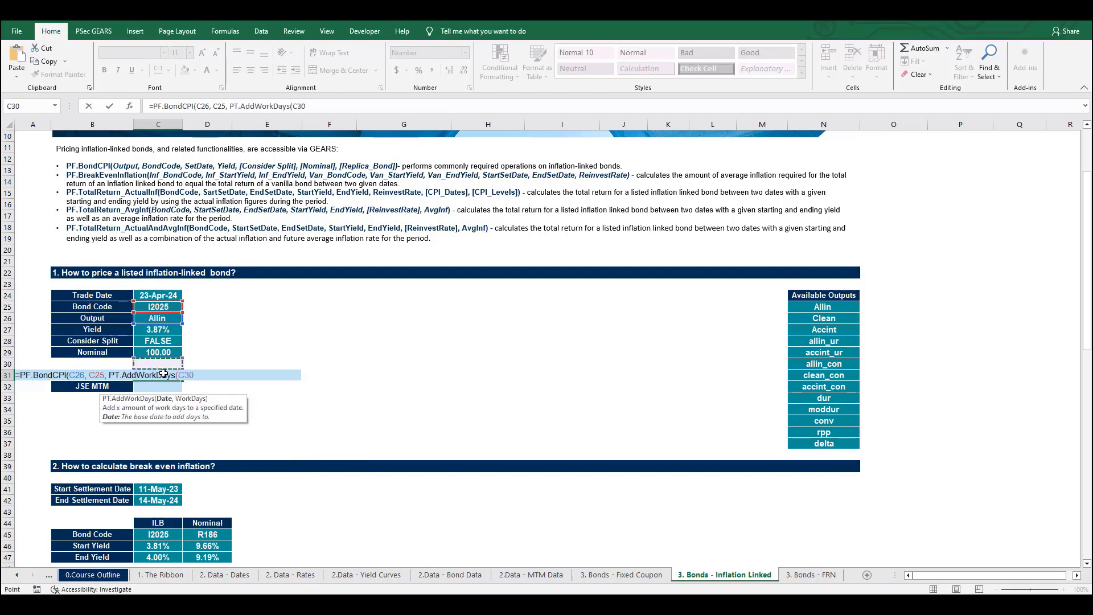
key("Up")
type(", ")
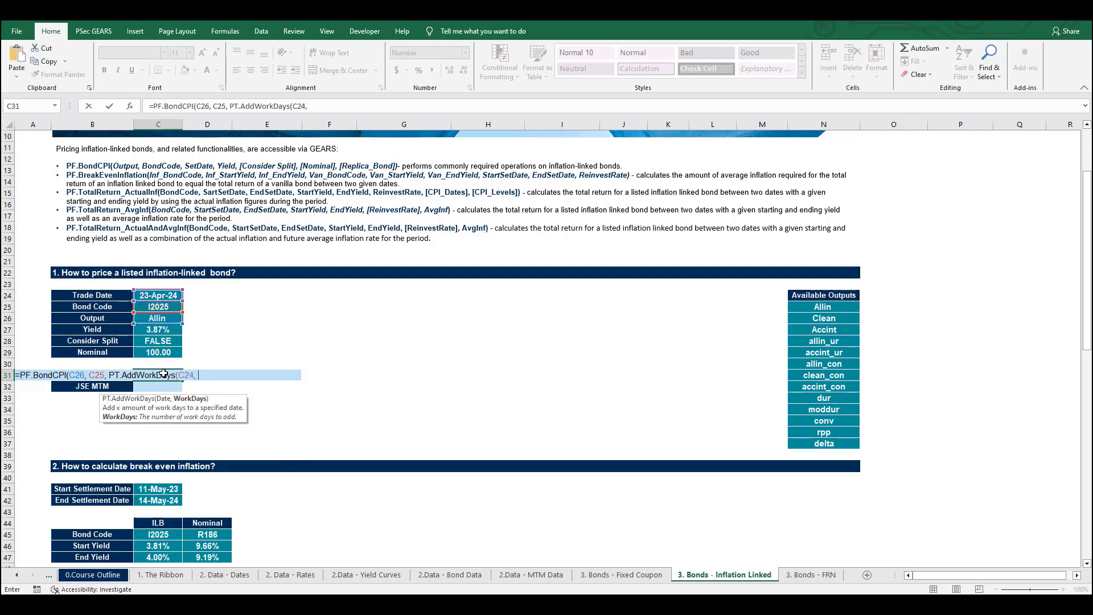
type("3),")
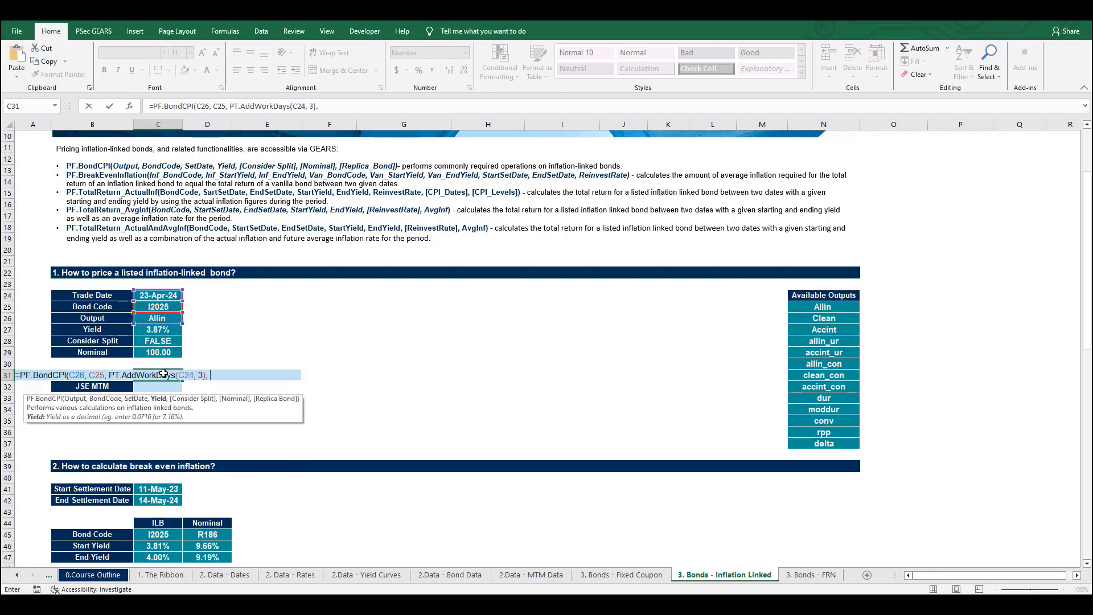
- Reference C27 as the yield and complete the PF.BondCPI formula
key("Up")
key("Up")
key("Up")
key("Up")
key("Return")
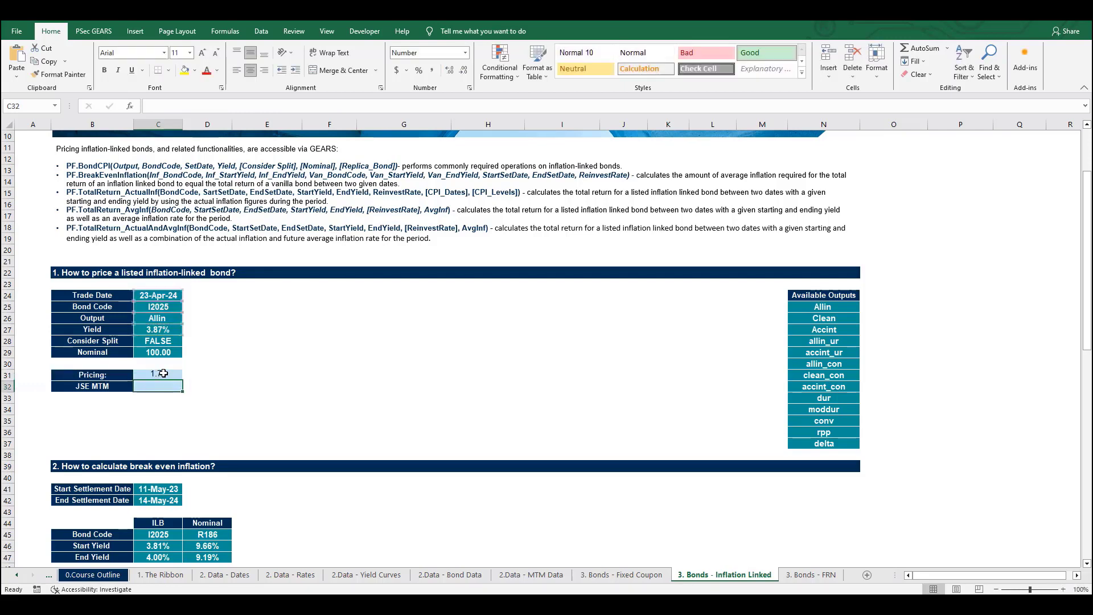
- Multiply the pricing formula in C31 by 100
left_click(161, 375)
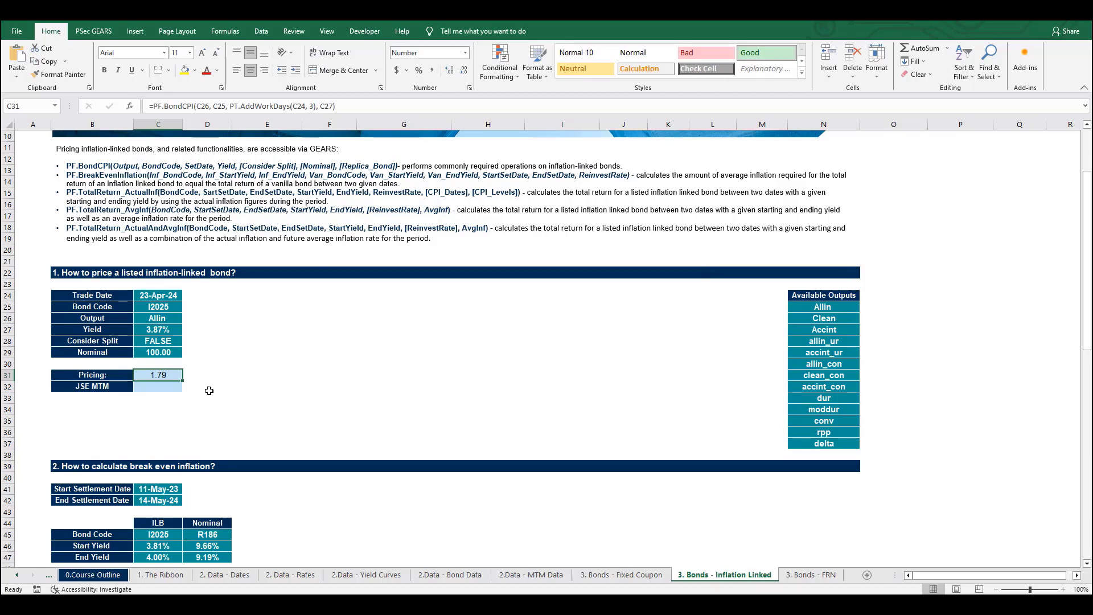
left_click(387, 106)
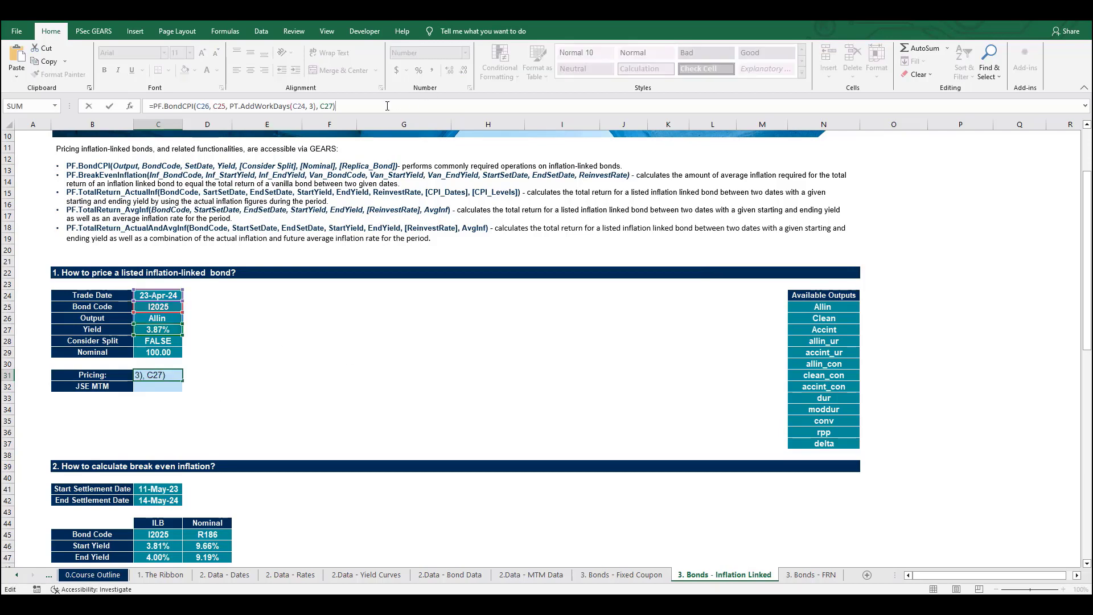
type("*100")
key("Return")
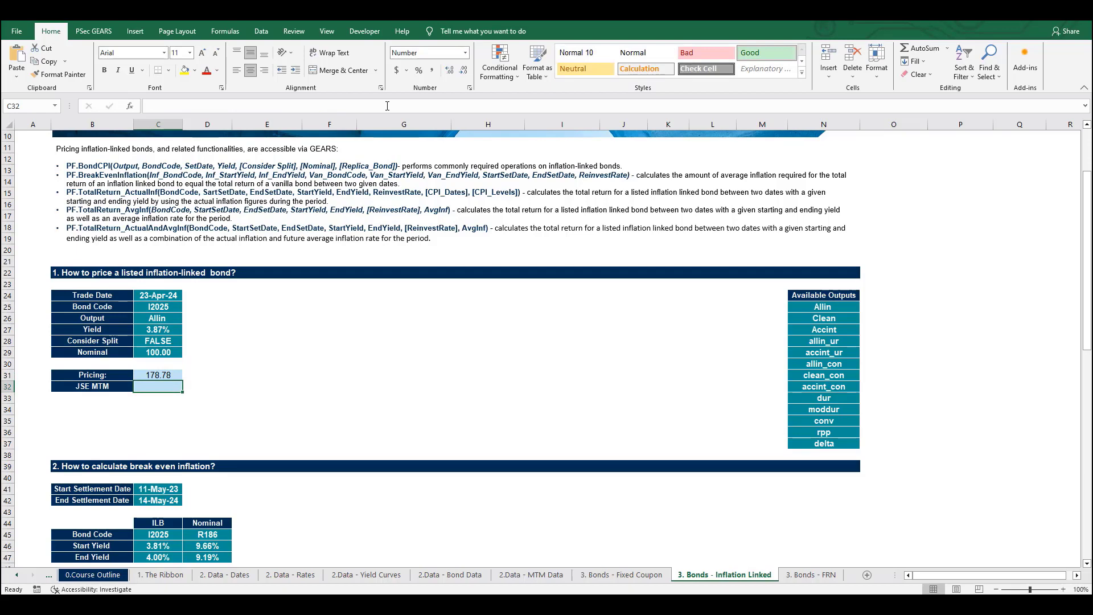
- Start a PF.MTM formula in the JSE MTM cell C32 with C25 as the bond code
type("=PF")
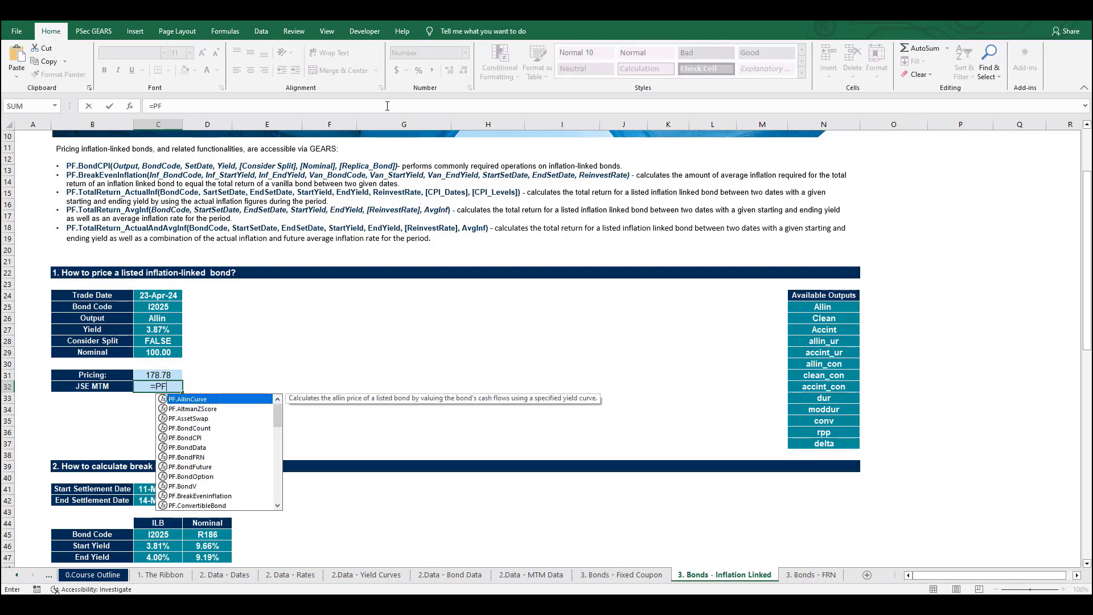
type(".MTM")
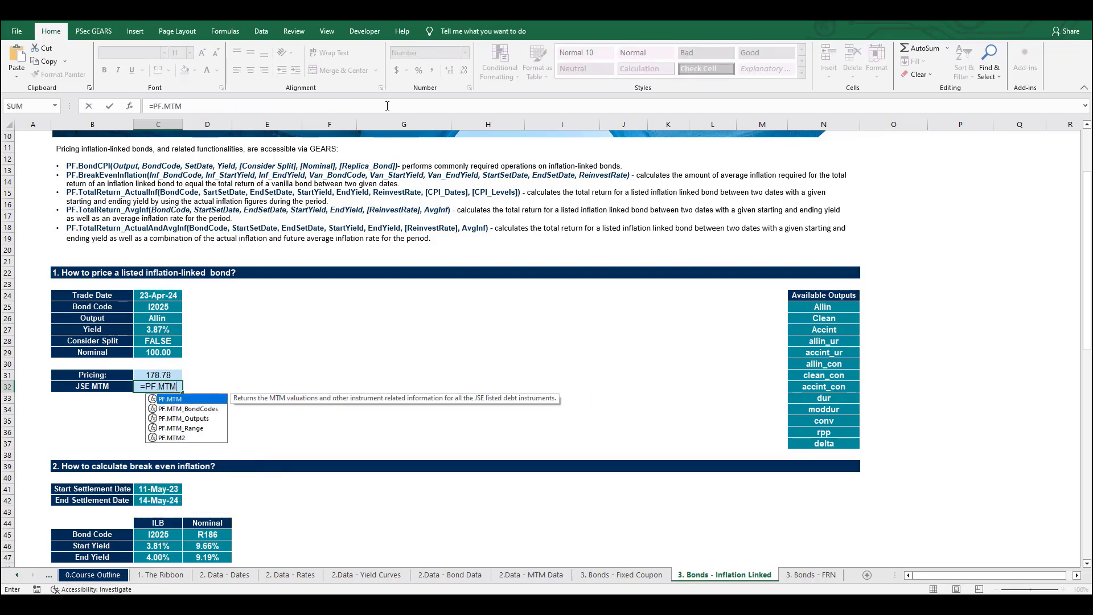
type("(")
key("Up")
key("Up")
key("Up")
key("Up")
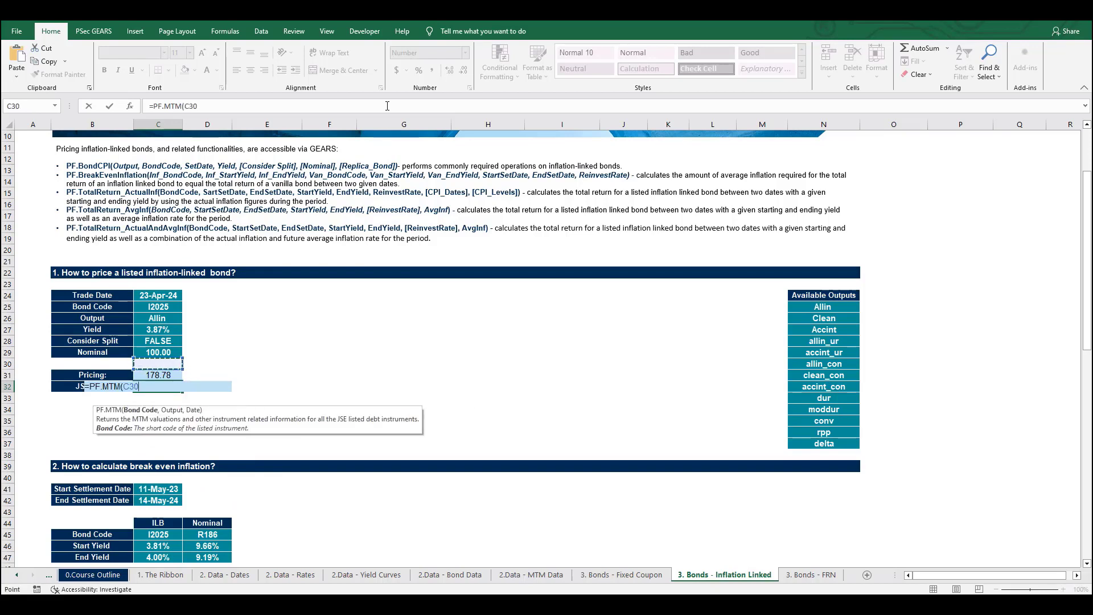
key("Up")
key("Up")
key("Up")
type(",")
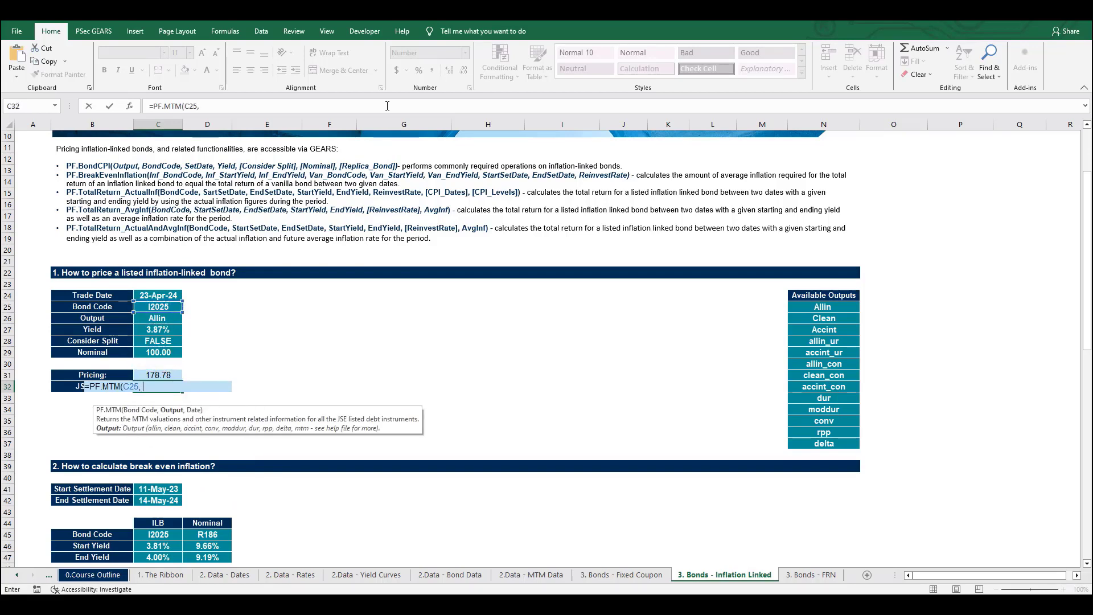
- Reference C26 as the output argument of the PF.MTM formula
key("Down")
key("Down")
key("Down")
key("Down")
key("Down")
key("Down")
key("Up")
key("Up")
key("Up")
key("Up")
key("Up")
type(",")
- Reference the trade date in C24 as the PF.MTM date and complete the formula
key("Up")
key("Up")
key("Up")
key("Up")
key("Up")
key("Up")
key("Up")
key("Up")
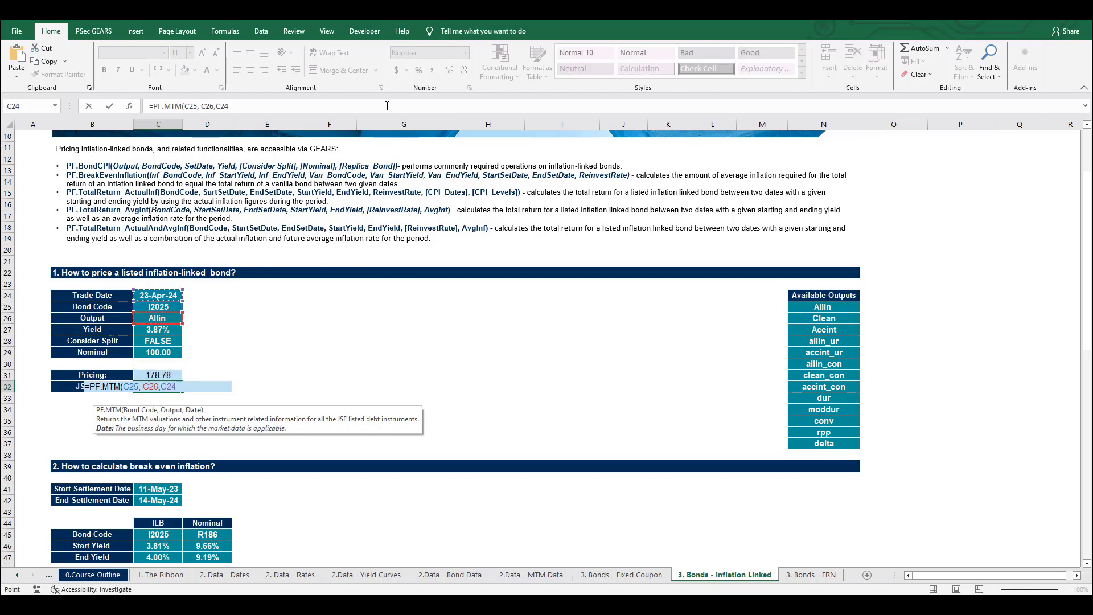
type(")")
key("ctrl+Return")
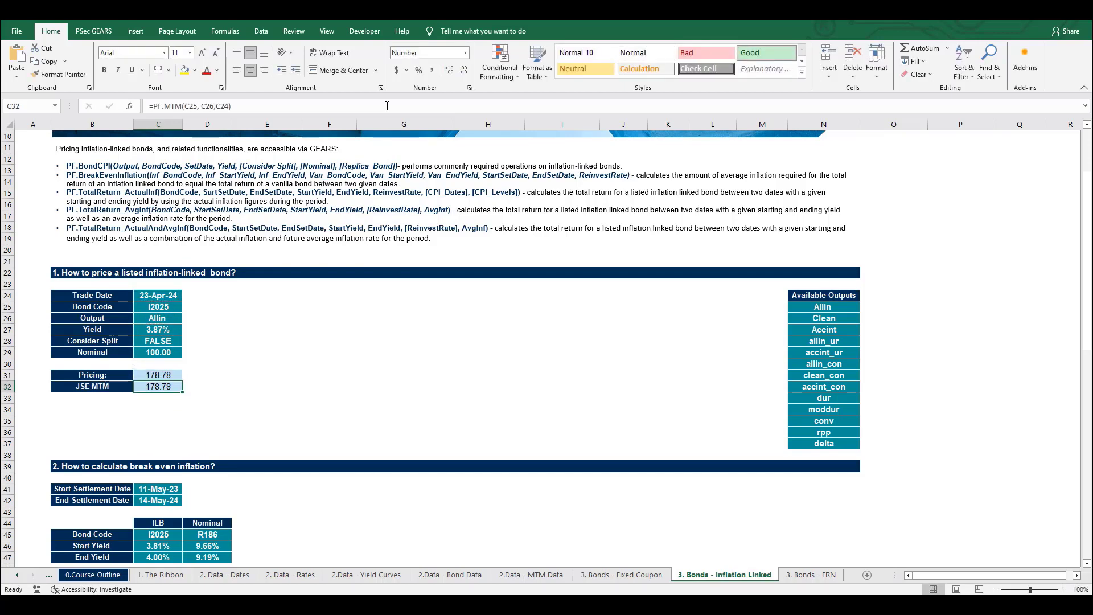
key("Up")
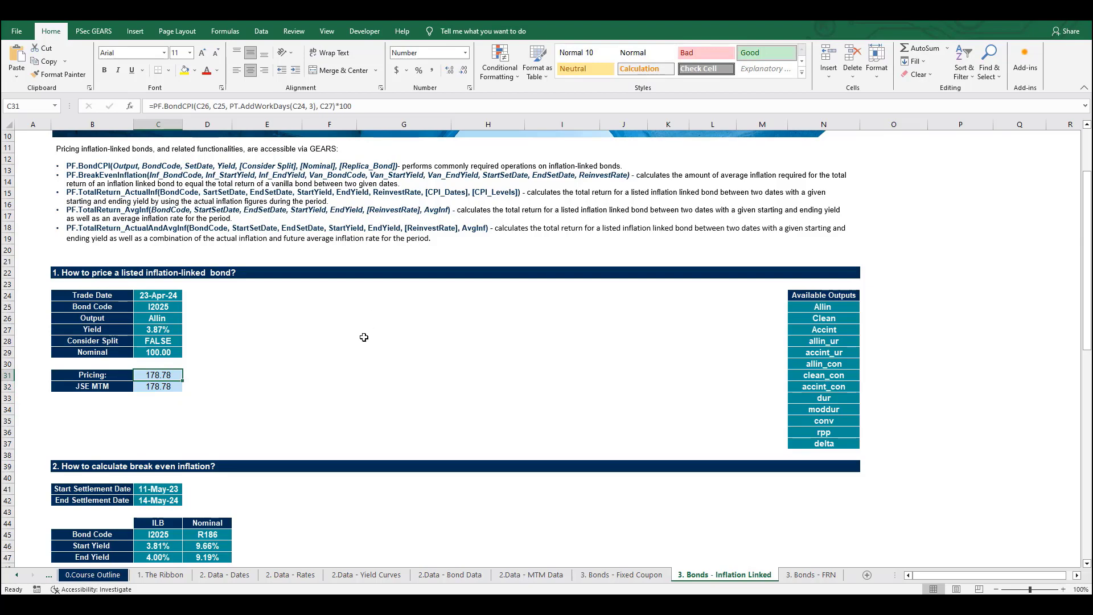
- Start a PF.BreakEvenInflation formula in the Breakeven Inflation cell C50
scroll(145, 358, "down", 6)
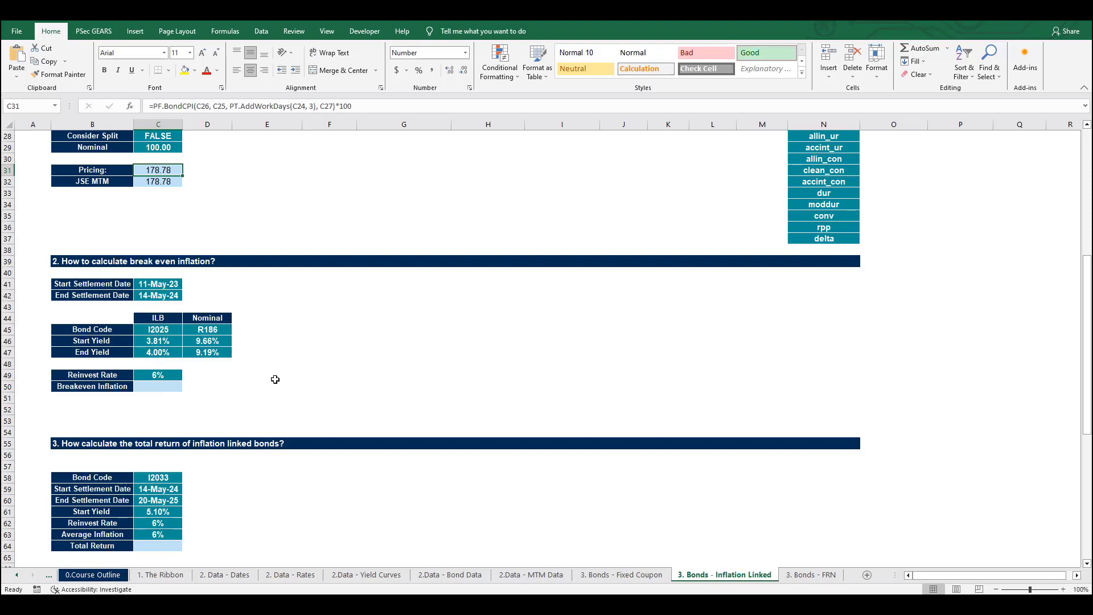
left_click(154, 387)
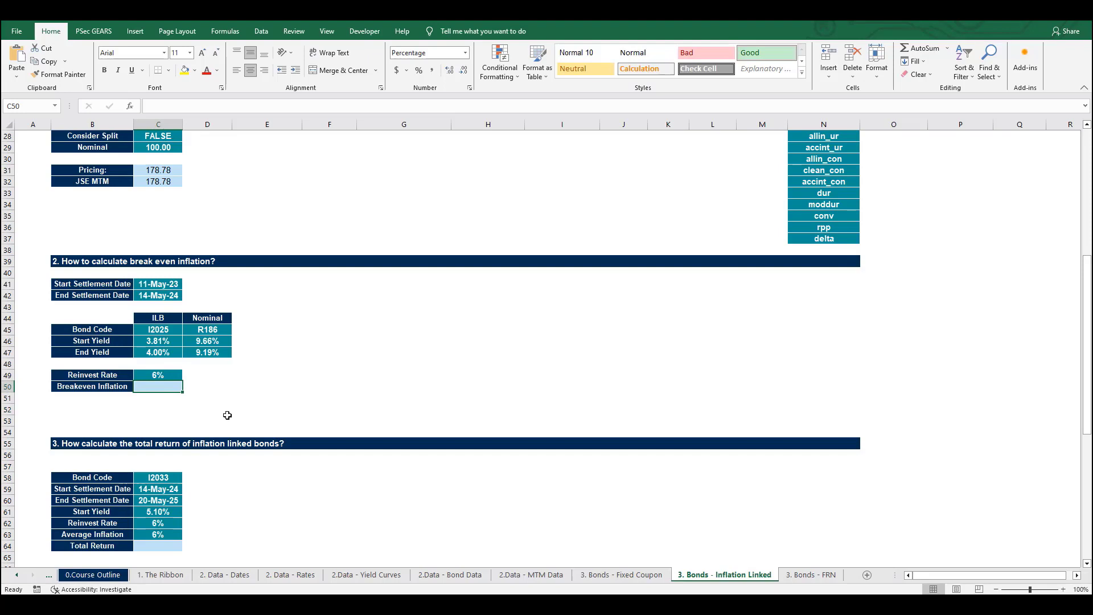
type("=PF")
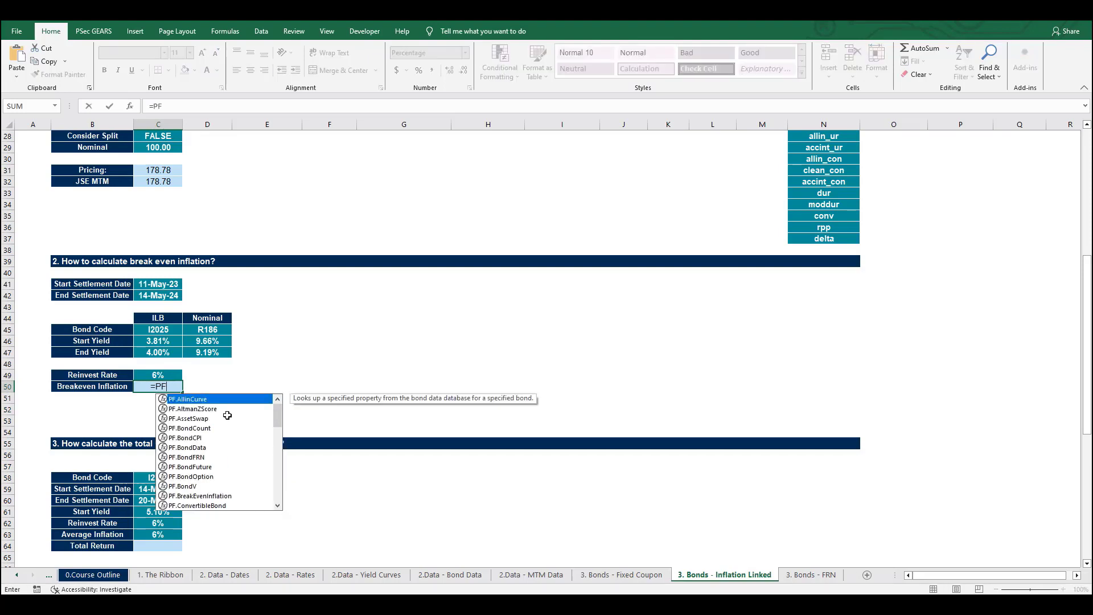
type(".Brea")
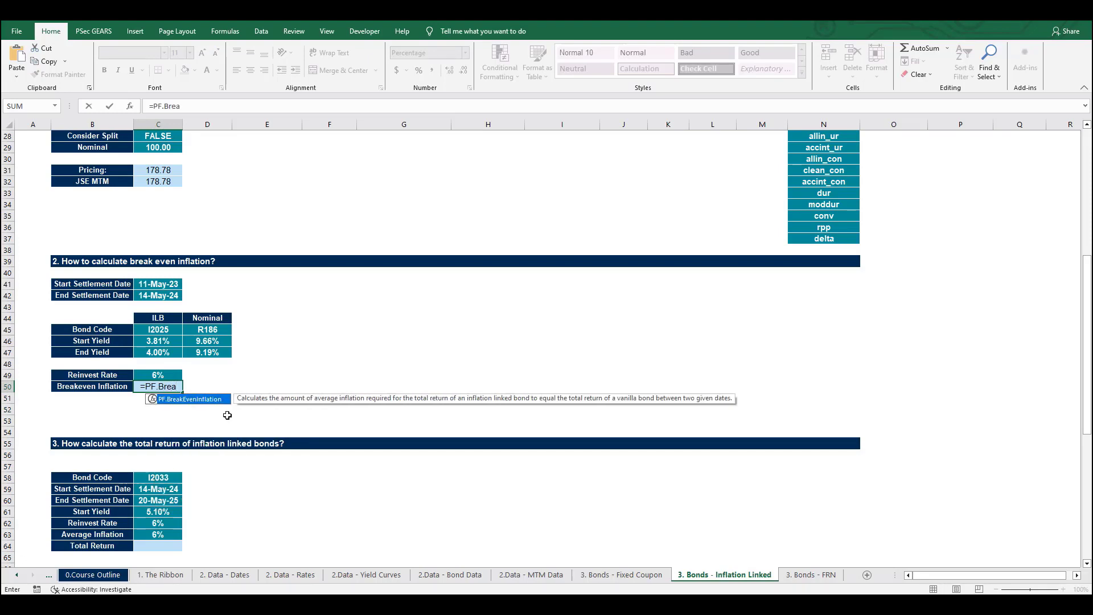
key("Tab")
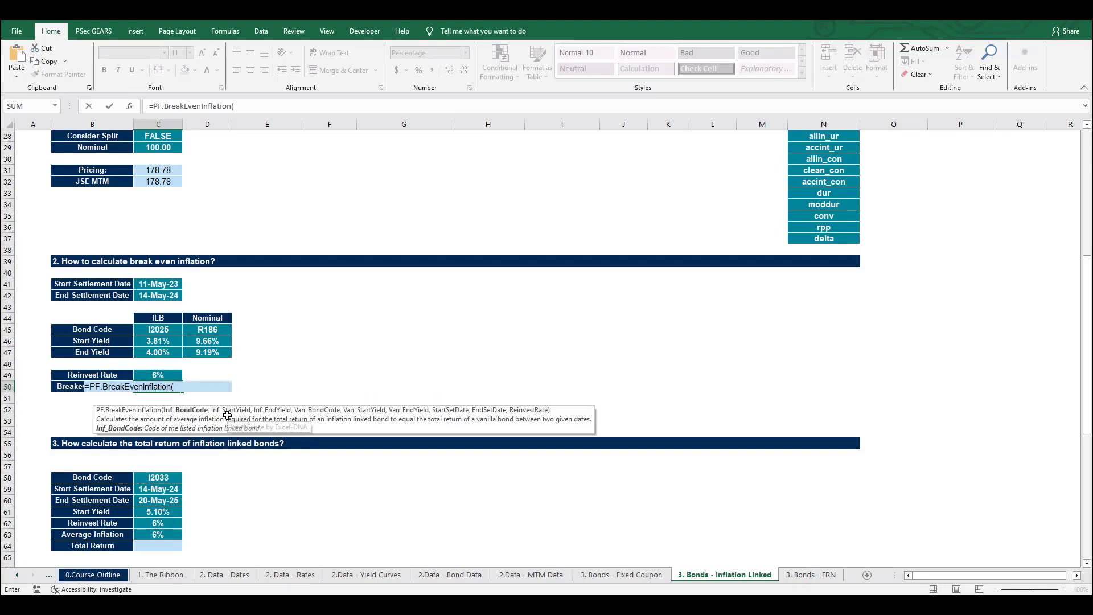
- Supply the inflation-linked bond's code, start yield and end yield from C45, C46 and C47
key("Up")
key("Up")
key("Up")
key("Up")
key("Up")
type(",")
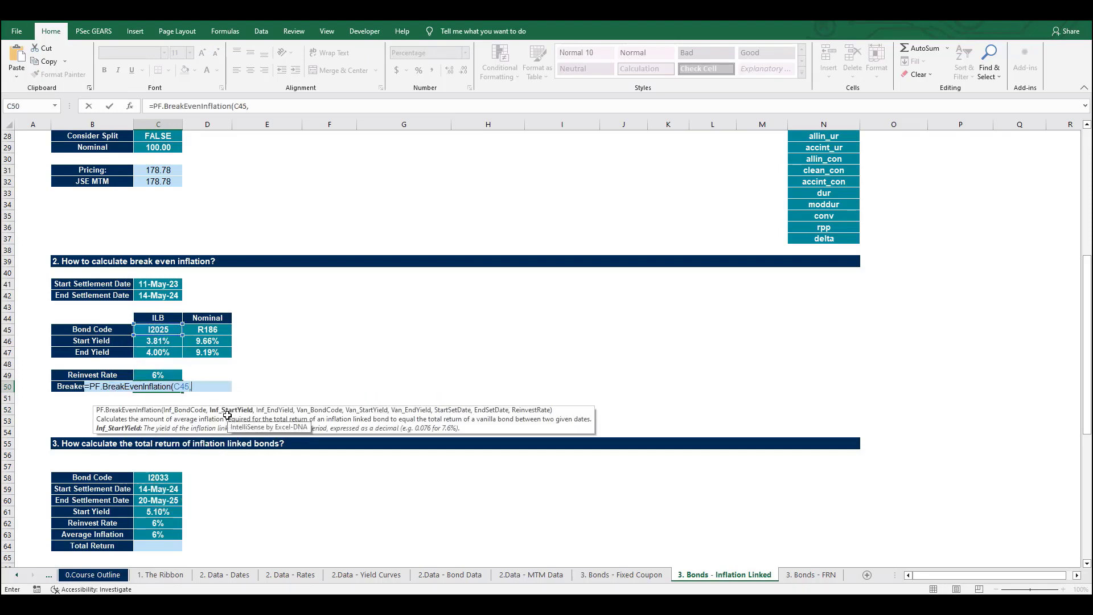
key("Up")
key("Up")
key("Up")
key("Up")
type(",")
key("Up")
key("Up")
key("Up")
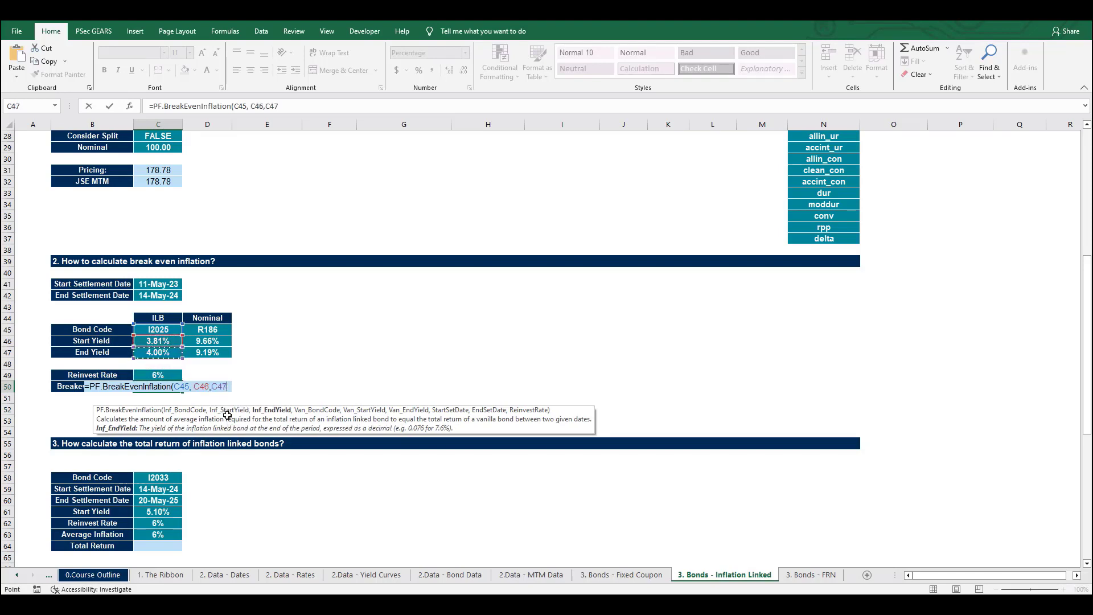
type(",")
- Supply the nominal bond's code, start yield and end yield from D45, D46 and D47
key("Up")
key("Up")
key("Up")
key("Up")
key("Up")
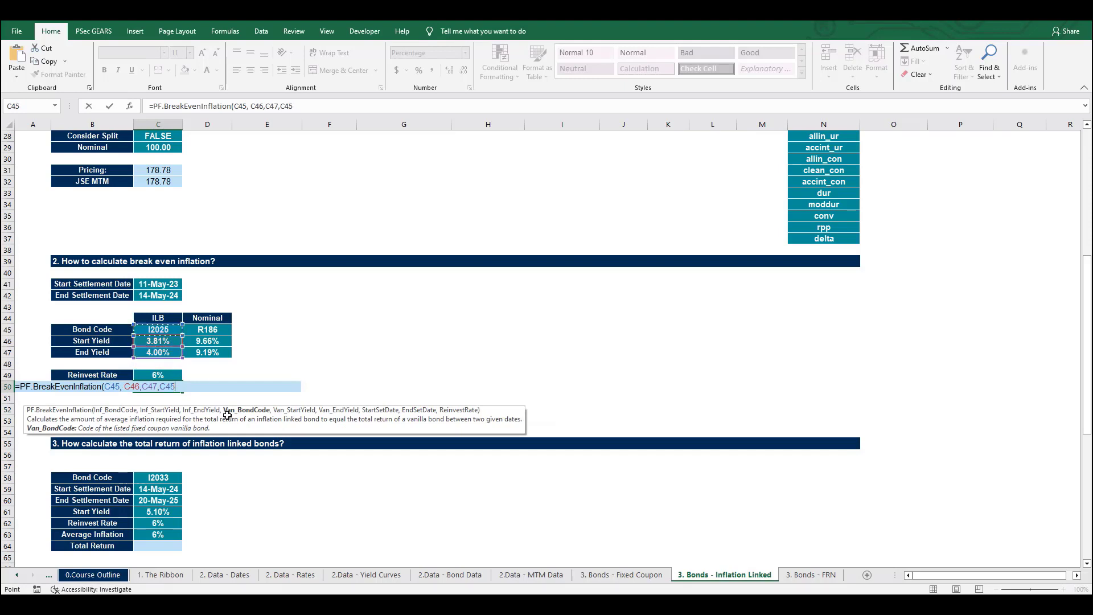
key("Right")
type(",")
key("Up")
key("Up")
key("Up")
key("Up")
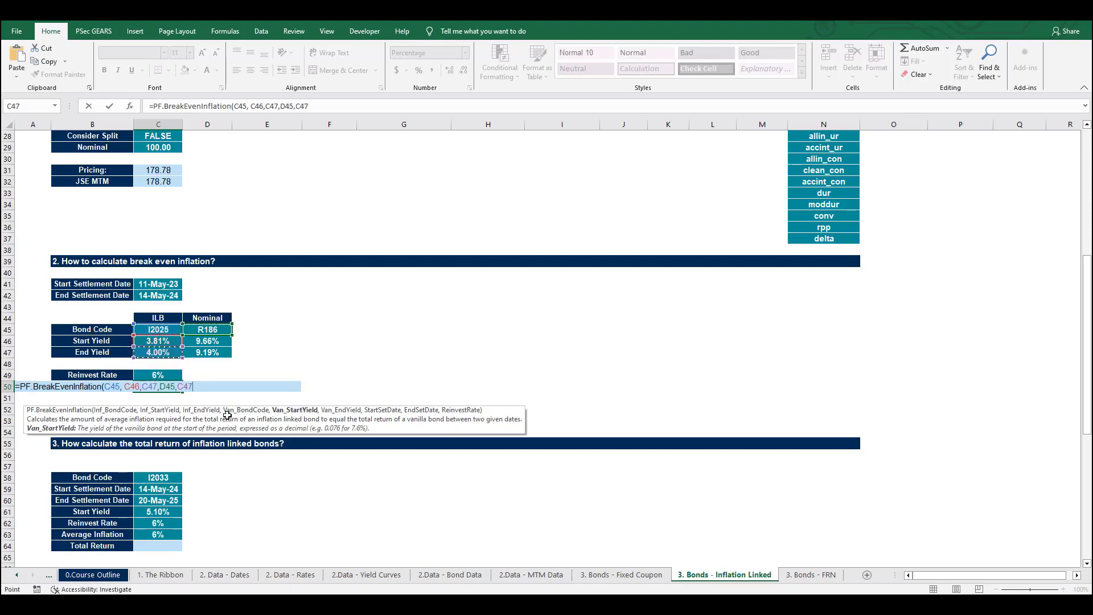
key("Right")
type(",")
key("Up")
key("Up")
key("Up")
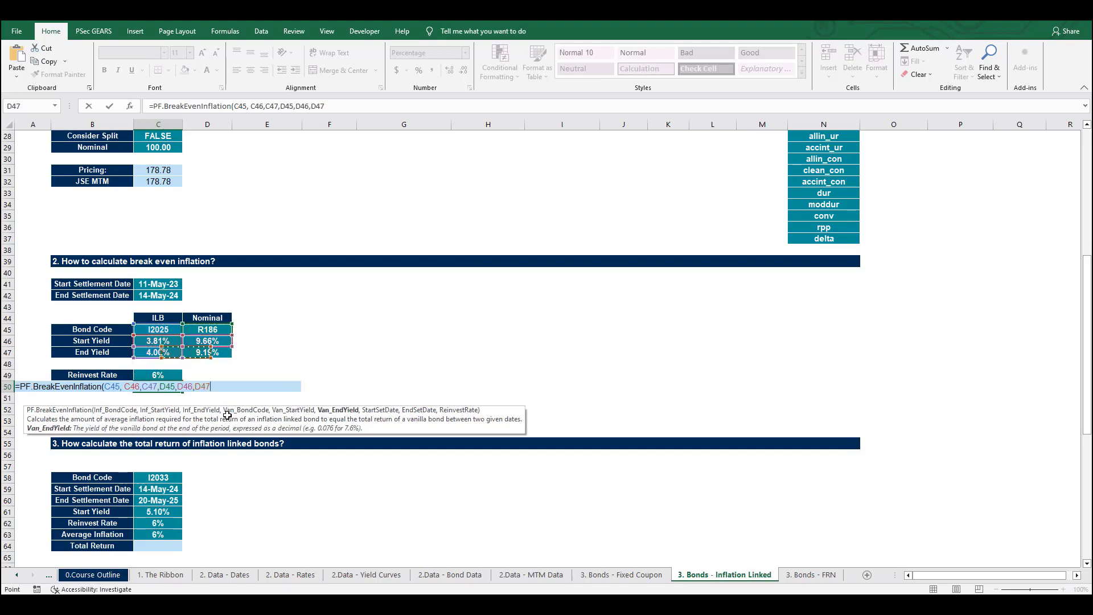
key("Right")
type(",")
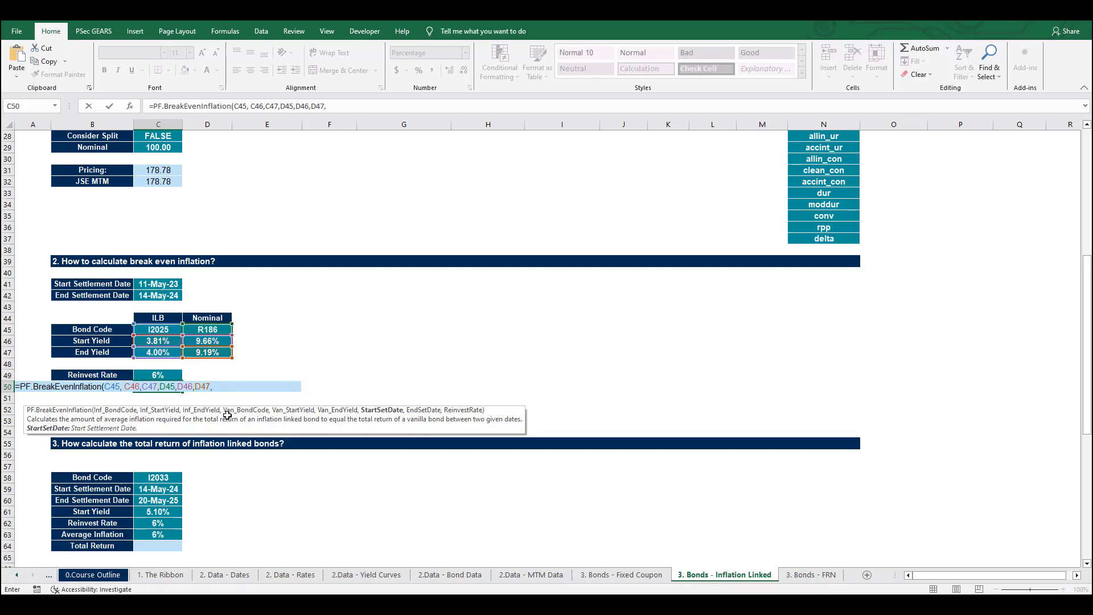
- Reference C41 as the start settlement date in the PF.BreakEvenInflation formula
key("Up")
key("Up")
key("Up")
key("Up")
key("Up")
key("Up")
key("Up")
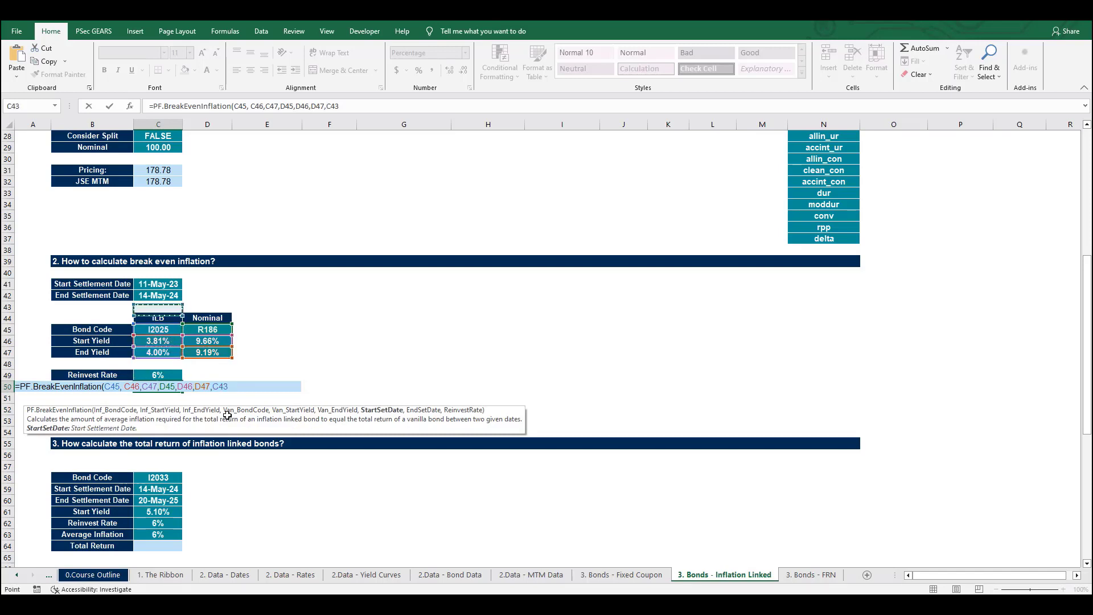
key("Up")
key("Up")
type(",")
- Reference C42 as the end settlement date in the PF.BreakEvenInflation formula
key("Up")
key("Up")
key("Up")
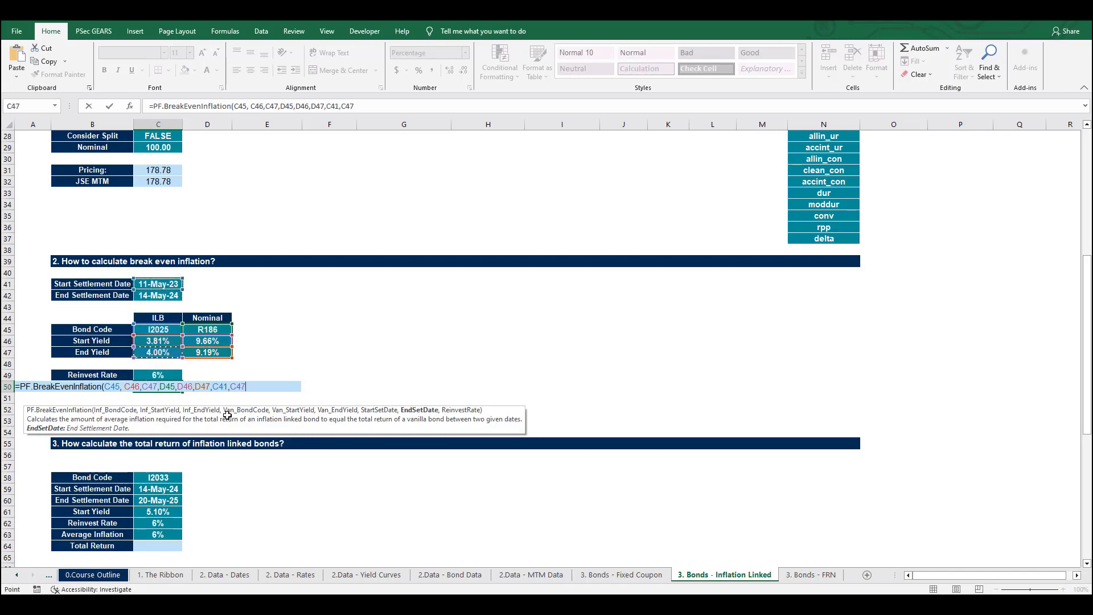
key("Up")
key("Up")
key("Up")
key("Up")
key("Up")
type(",")
- Use C49 as the reinvest rate and complete the break-even inflation formula in C50
key("Up")
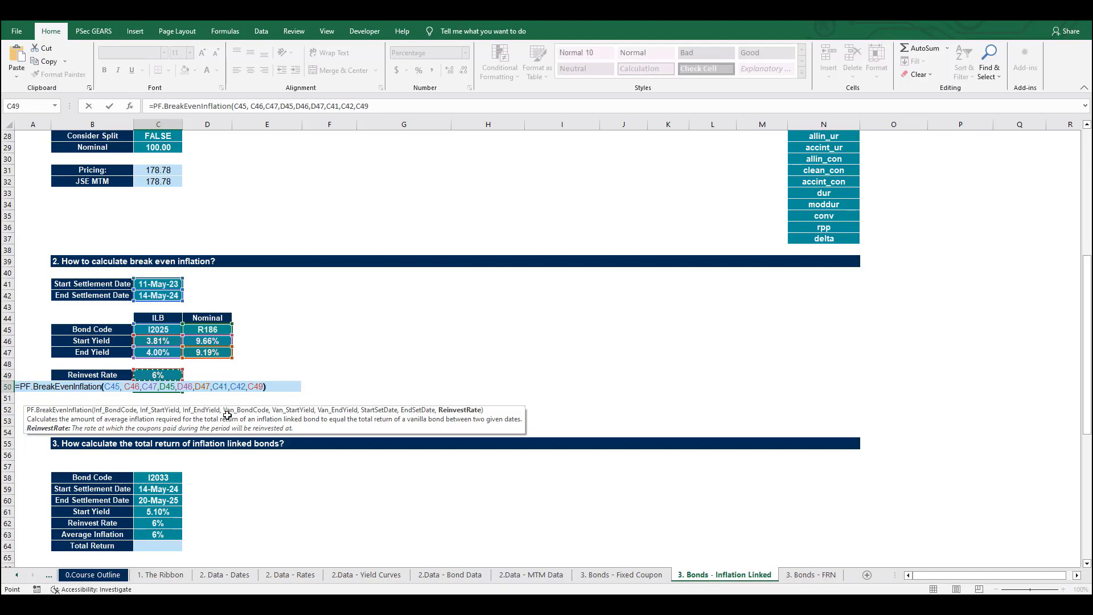
type(")")
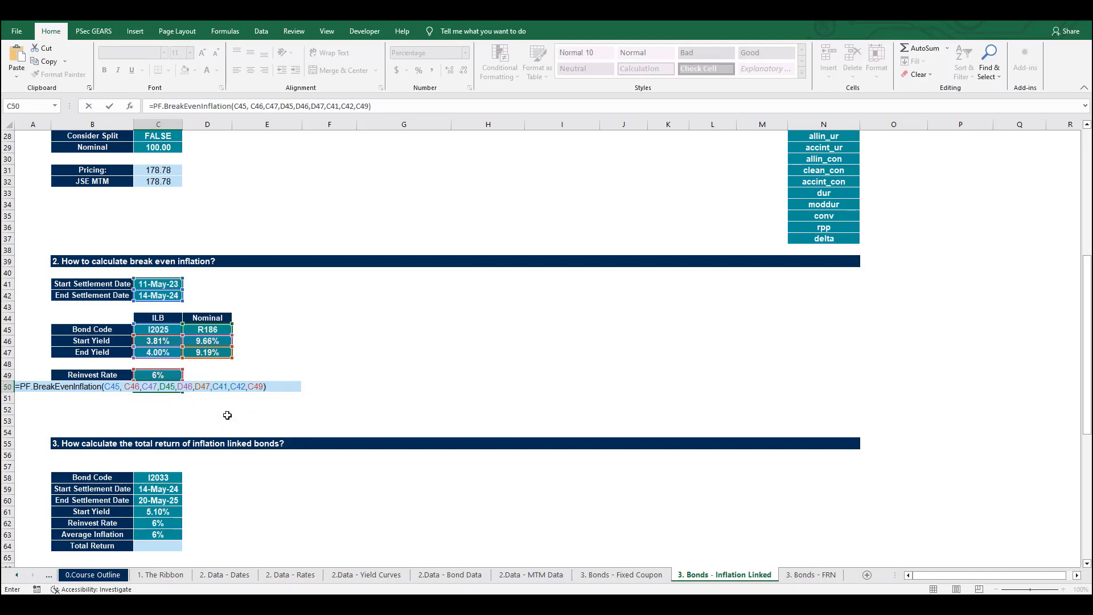
key("ctrl+Return")
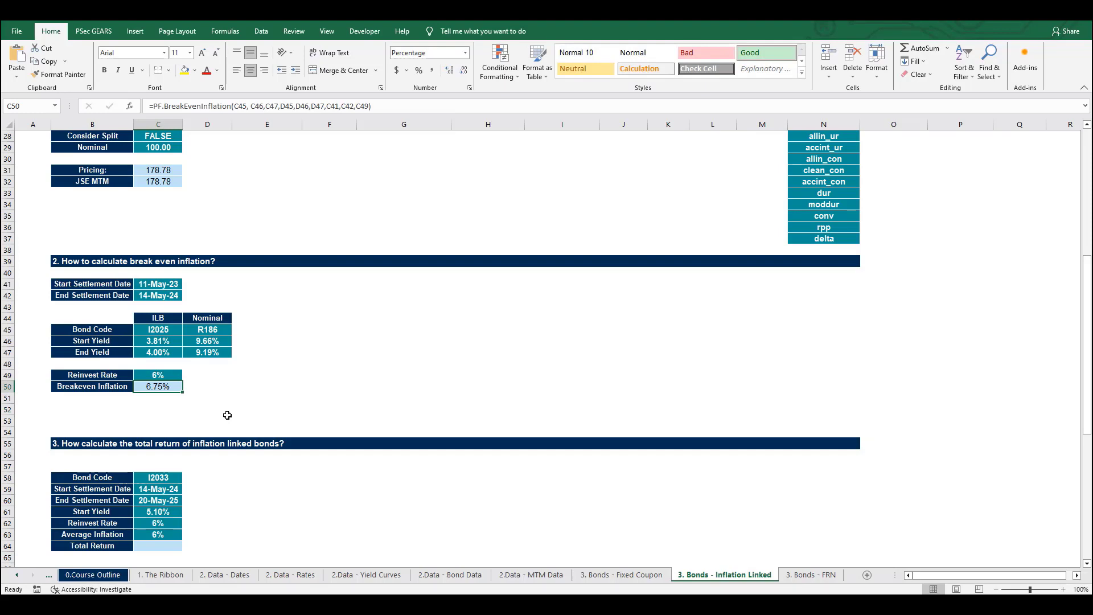
- Review the inflation-linked and nominal bond codes in C45 and D45 used for the break-even calculation
key("Up")
key("Up")
key("Up")
key("Up")
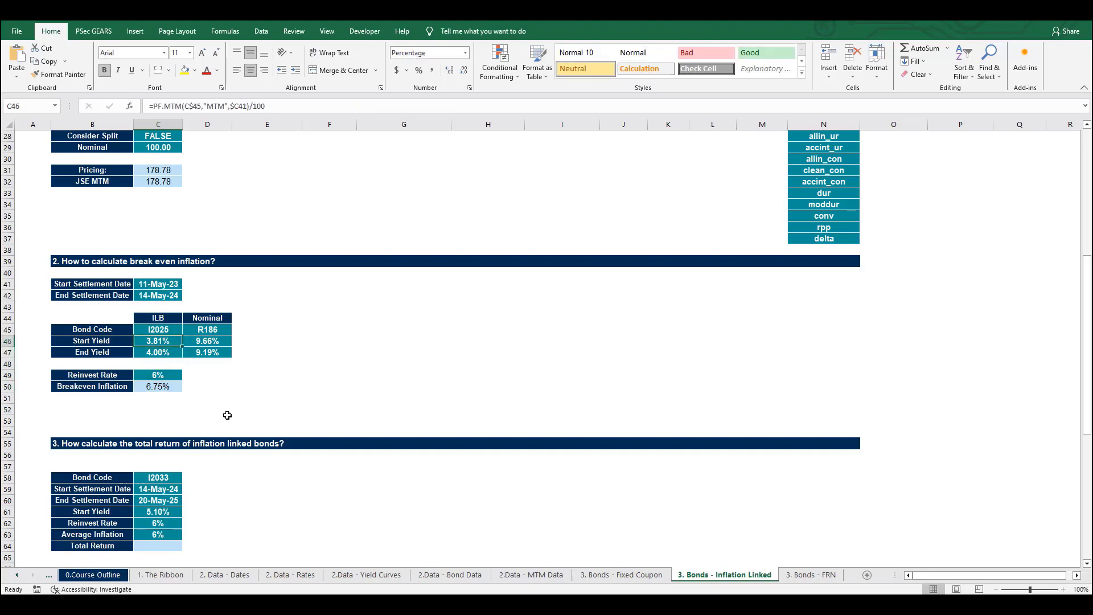
key("Up")
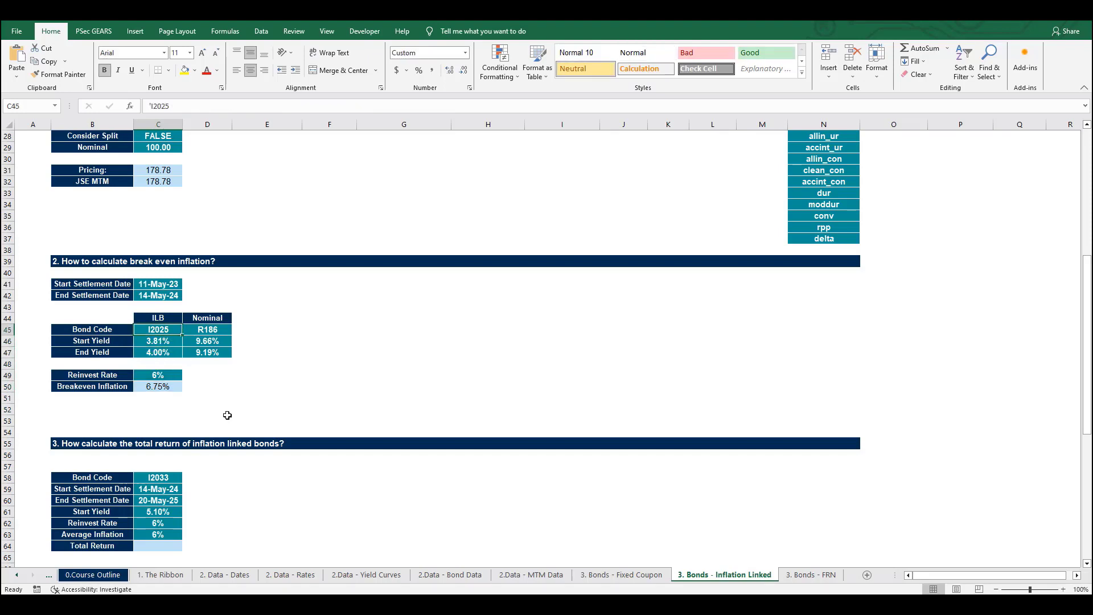
key("Right")
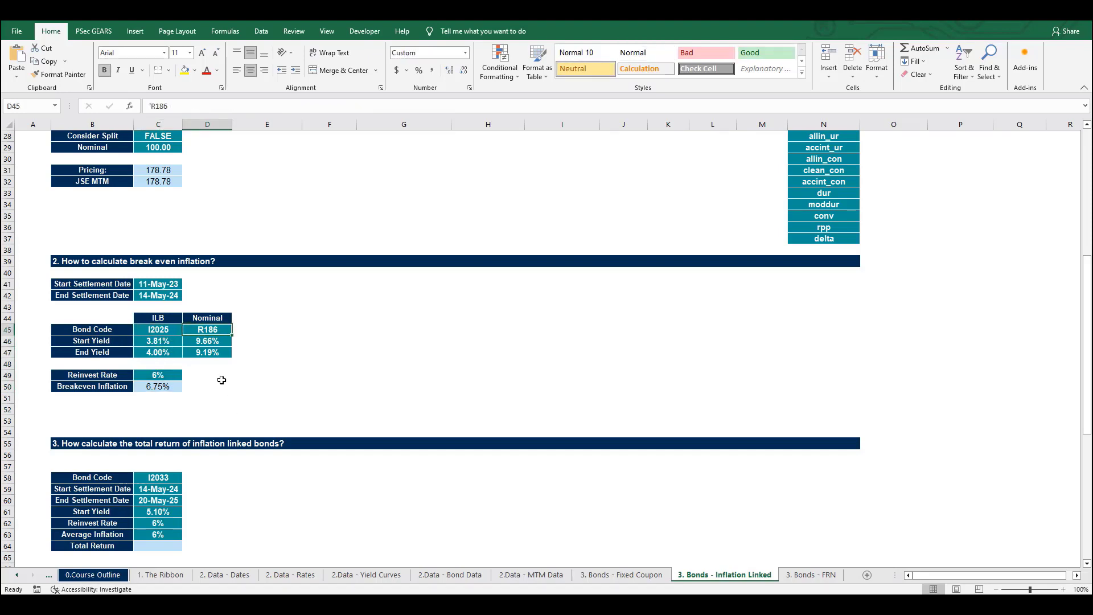
- Start a PF.TotalReturn_AvgInf formula in the Total Return cell C64, checking the descriptions of the TotalReturn function variants
scroll(220, 378, "down", 4)
scroll(205, 307, "down", 1)
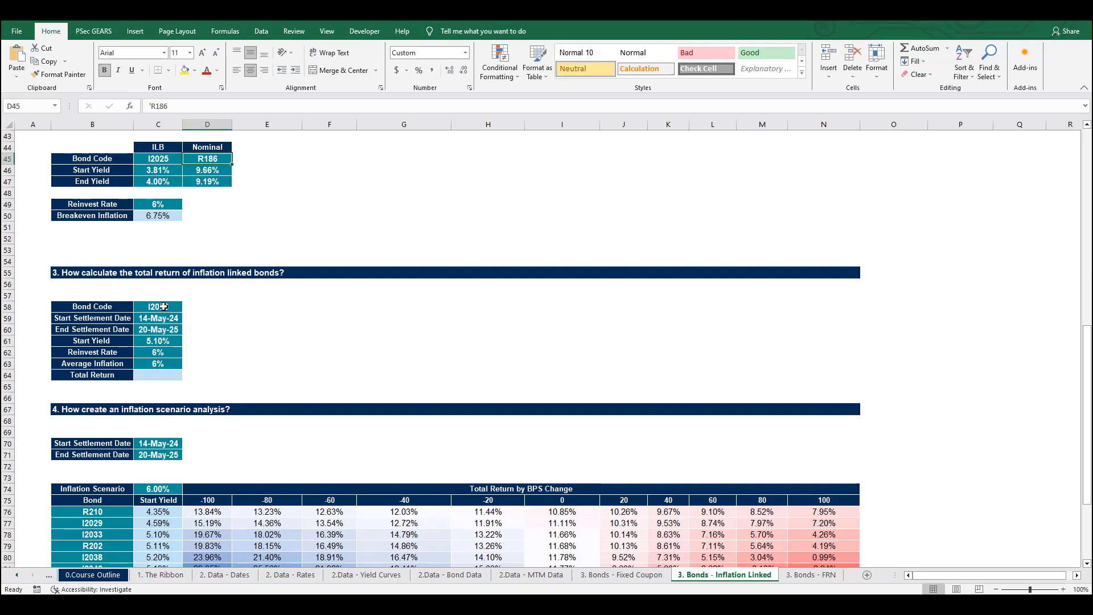
left_click(155, 375)
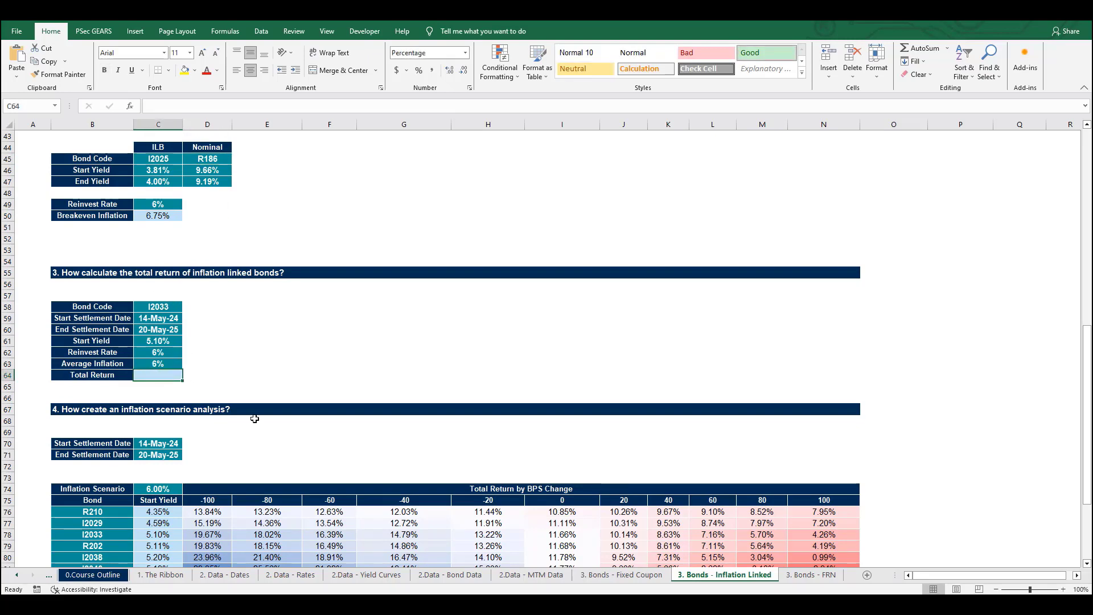
type("=")
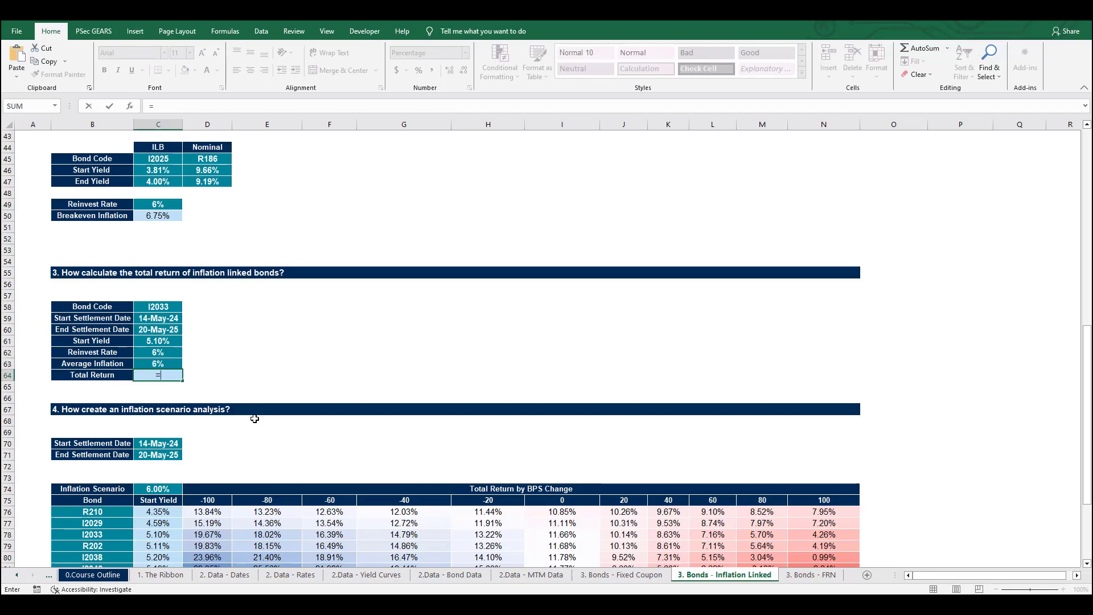
type("PF.")
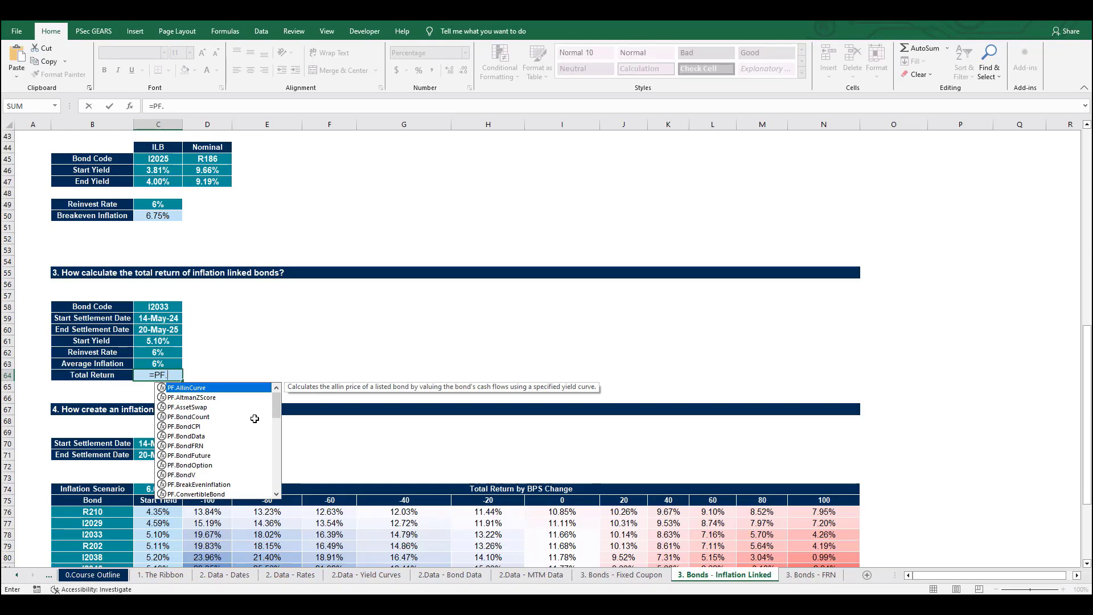
type("Tot")
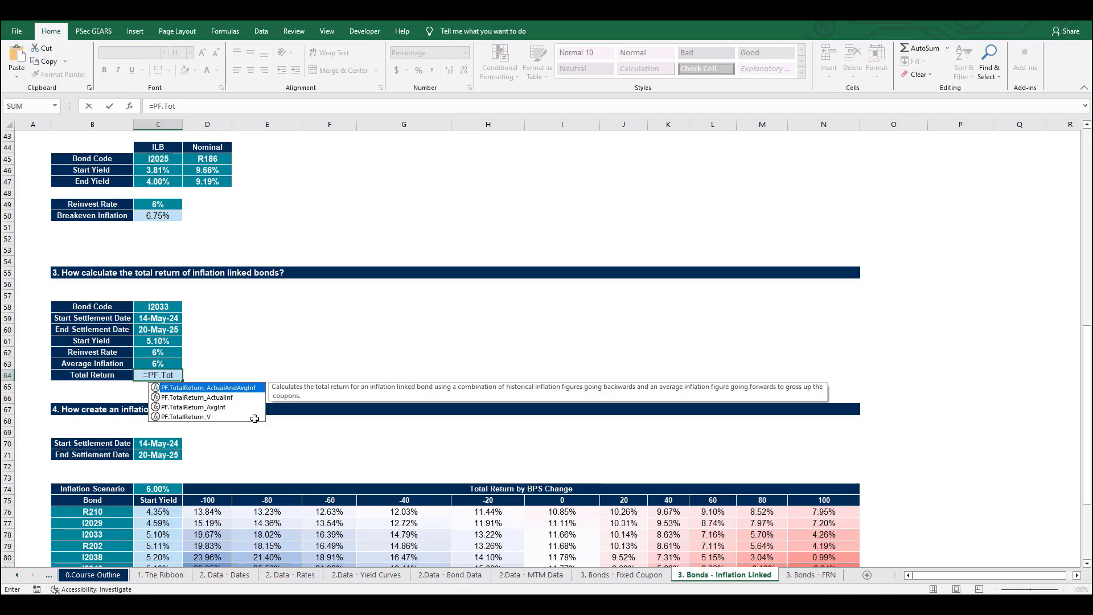
key("Down")
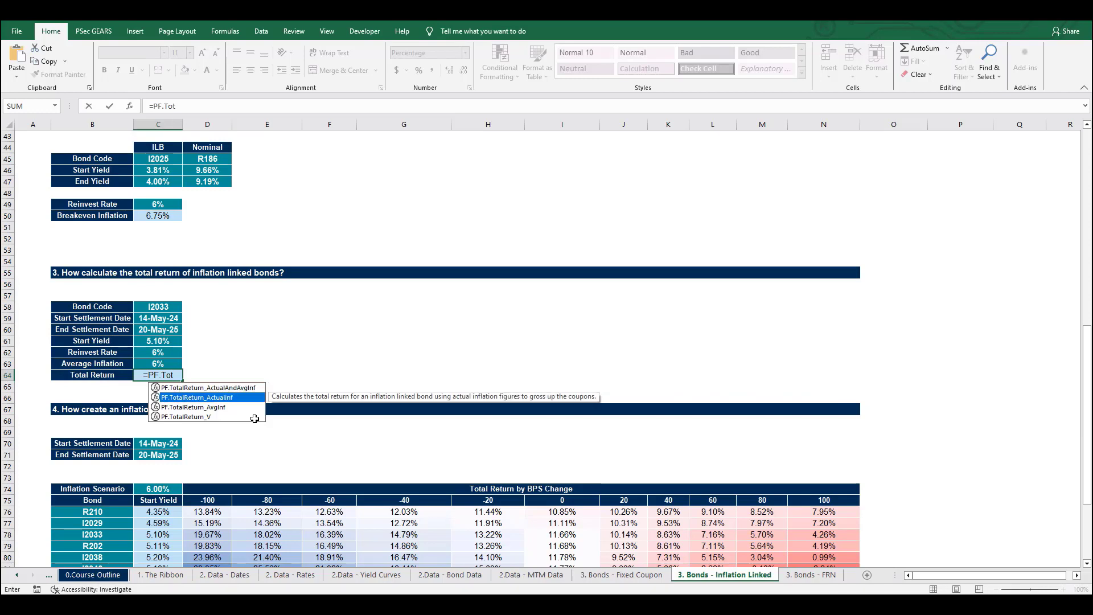
key("Down")
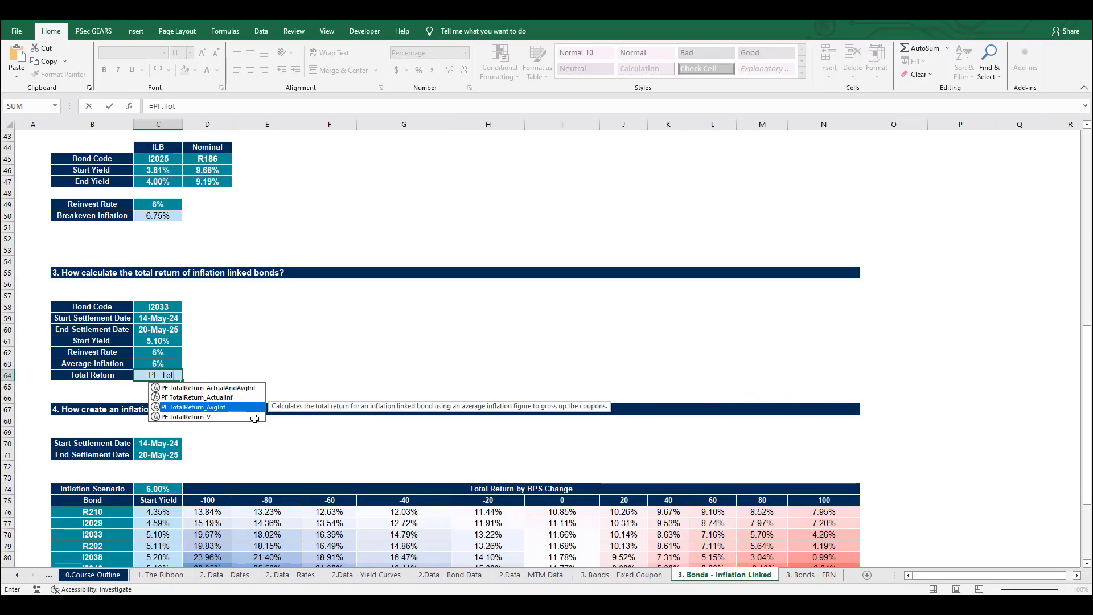
key("Up")
key("Up")
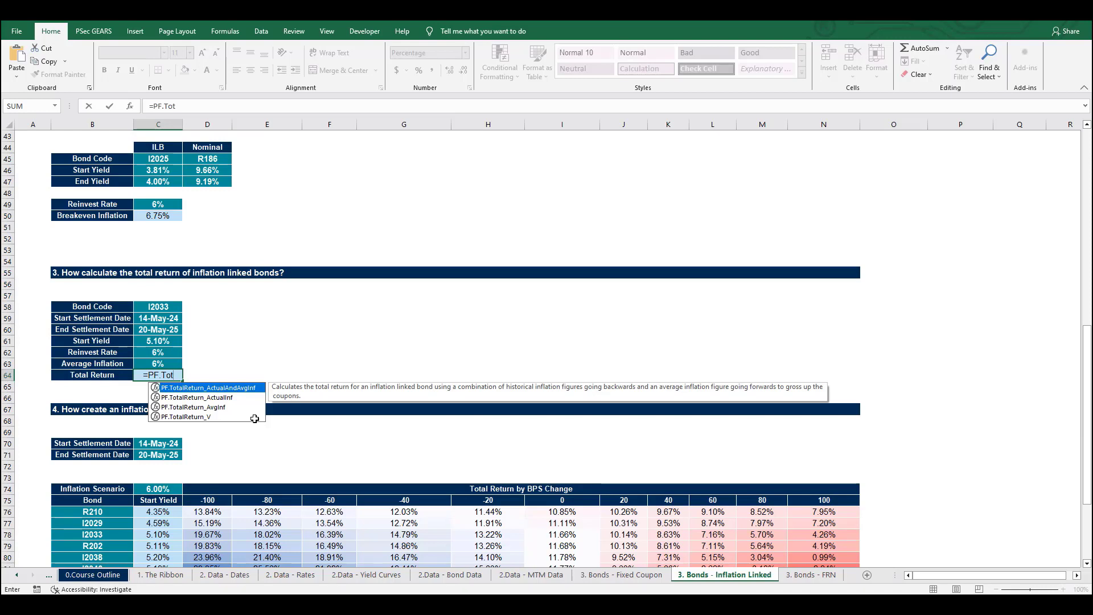
key("Down")
key("Down")
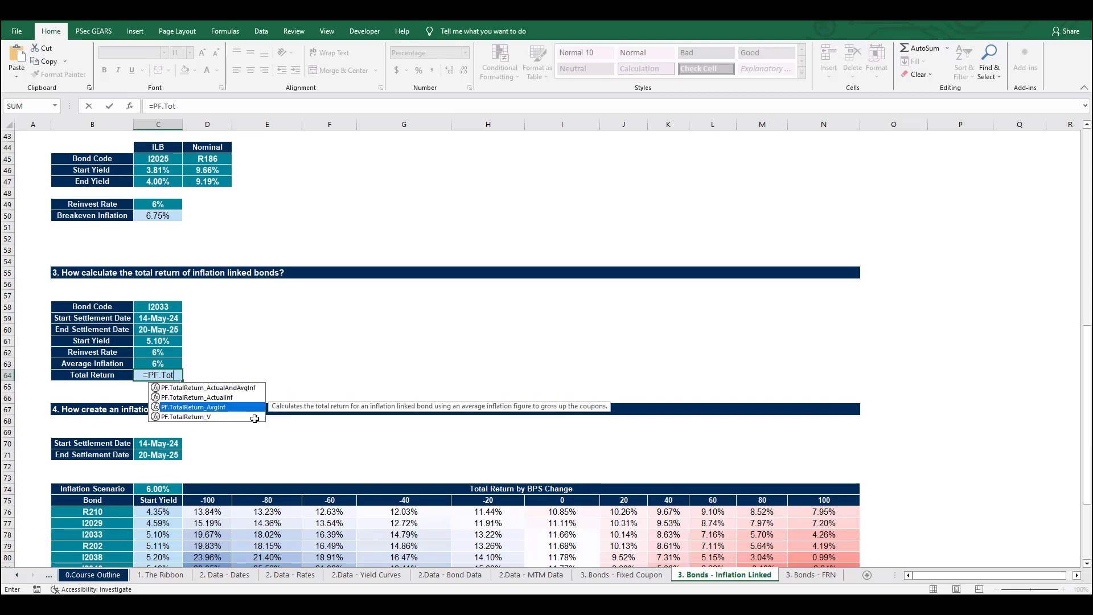
key("Tab")
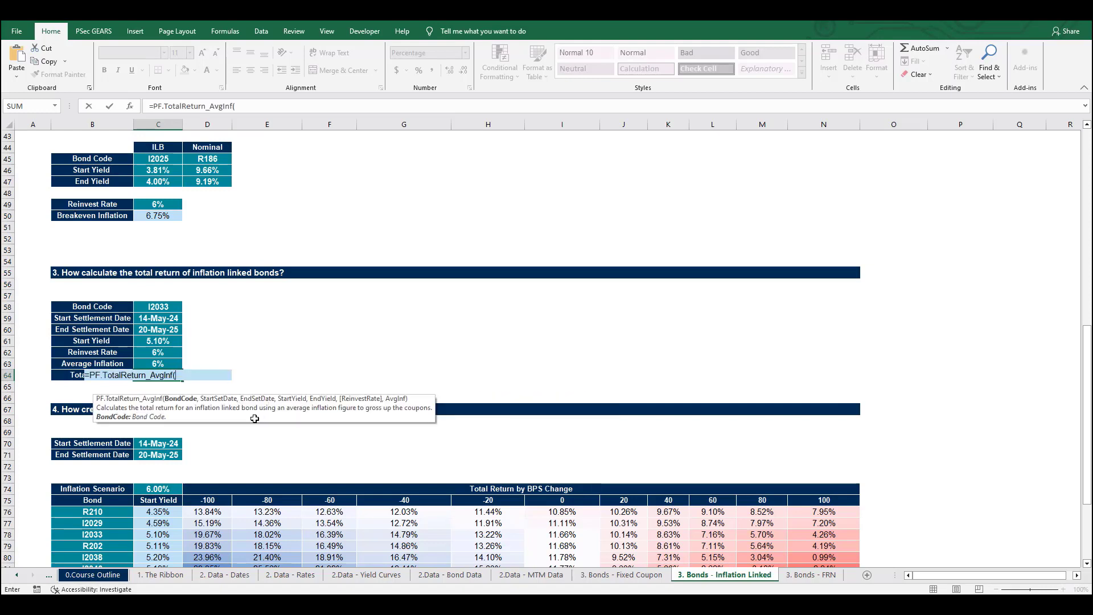
- Reference C58 as the bond code in the PF.TotalReturn_AvgInf formula
key("Up")
key("Up")
key("Up")
key("Up")
key("Up")
key("Up")
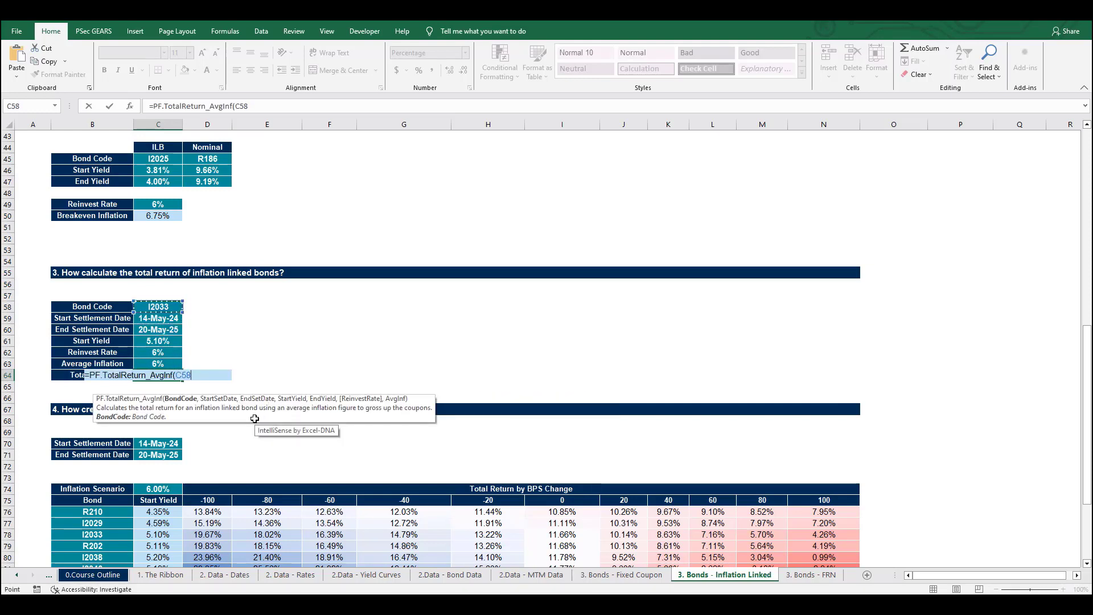
type(",")
- Supply the total return formula's start and end settlement dates from C59 and C60
key("Up")
key("Up")
key("Up")
key("Up")
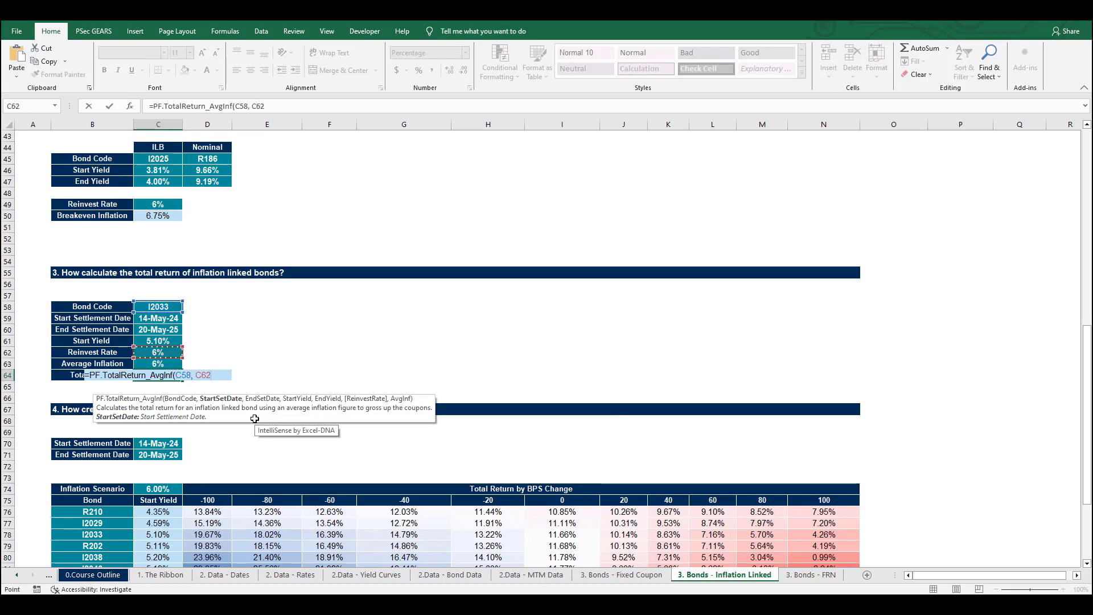
key("Up")
type(",")
key("Up")
key("Up")
key("Up")
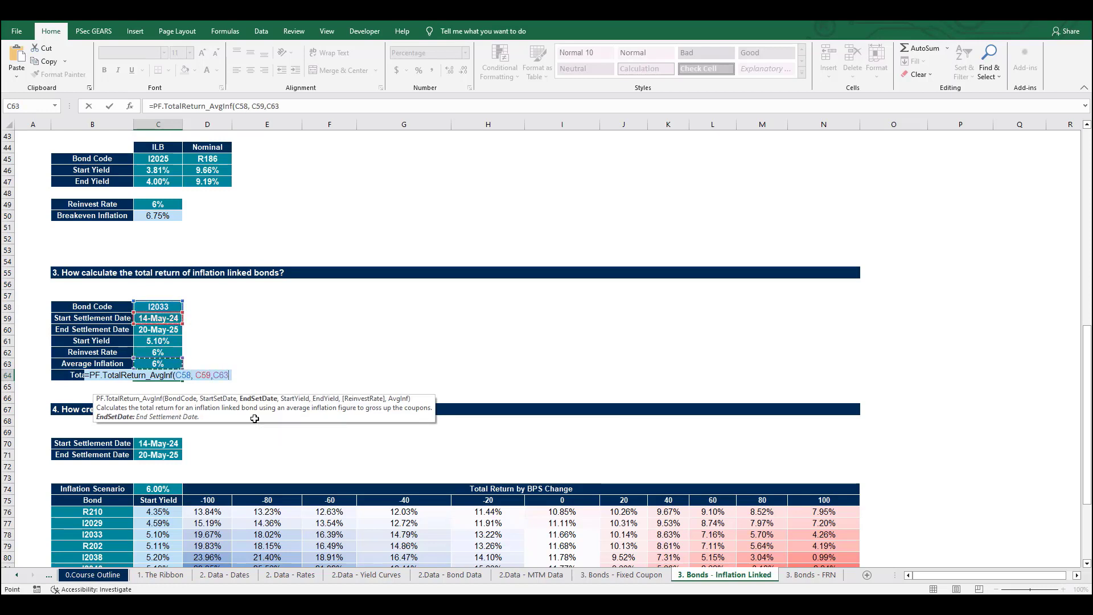
key("Up")
type(",")
- Reference C61 for both the start yield and the end yield in the total return formula
key("Down")
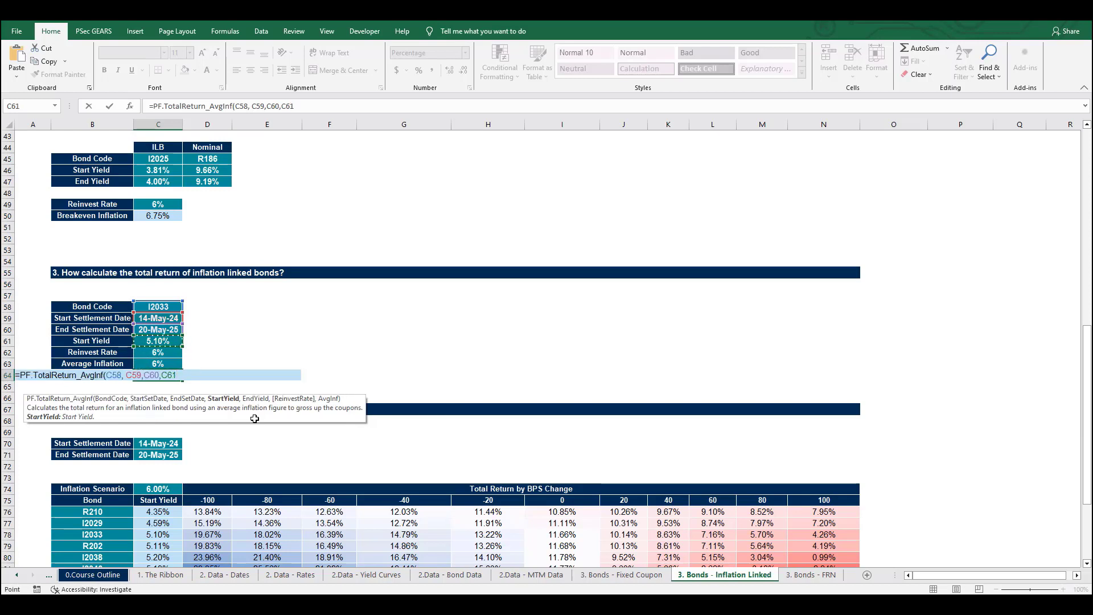
type(",")
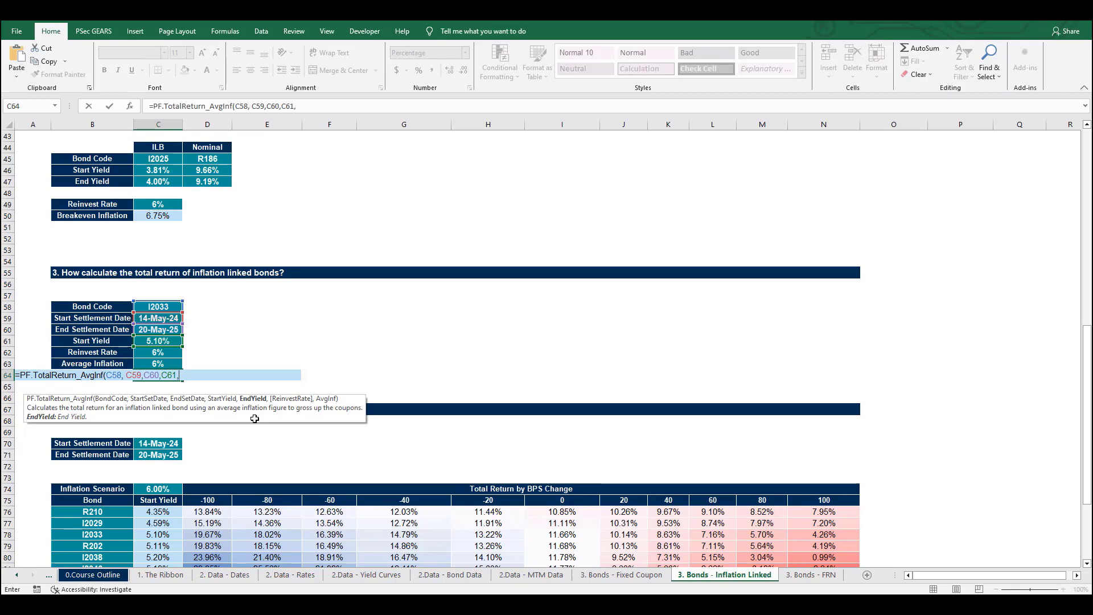
key("Up")
key("Up")
key("Up")
type(",")
- Supply the reinvest rate from C62 and average inflation from C63, and complete the total return formula in C64
key("Down")
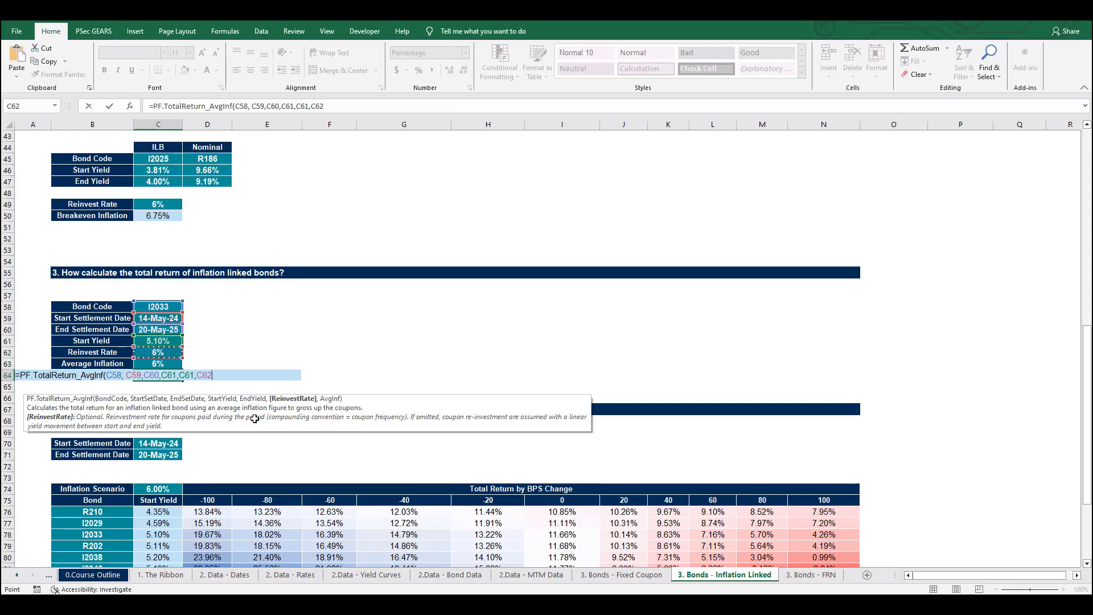
type(",")
key("Up")
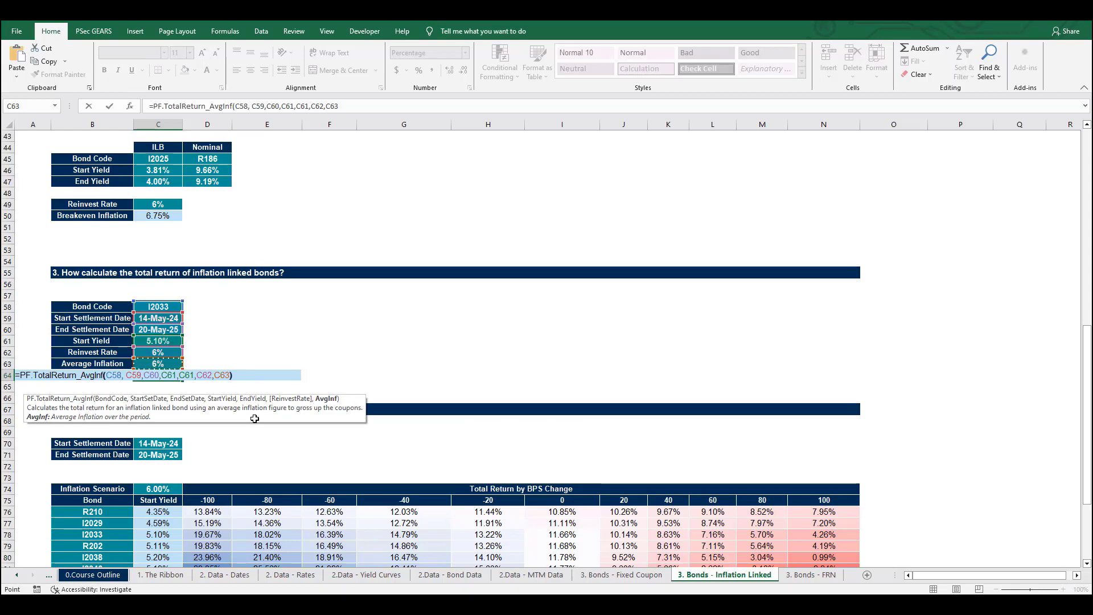
type(")")
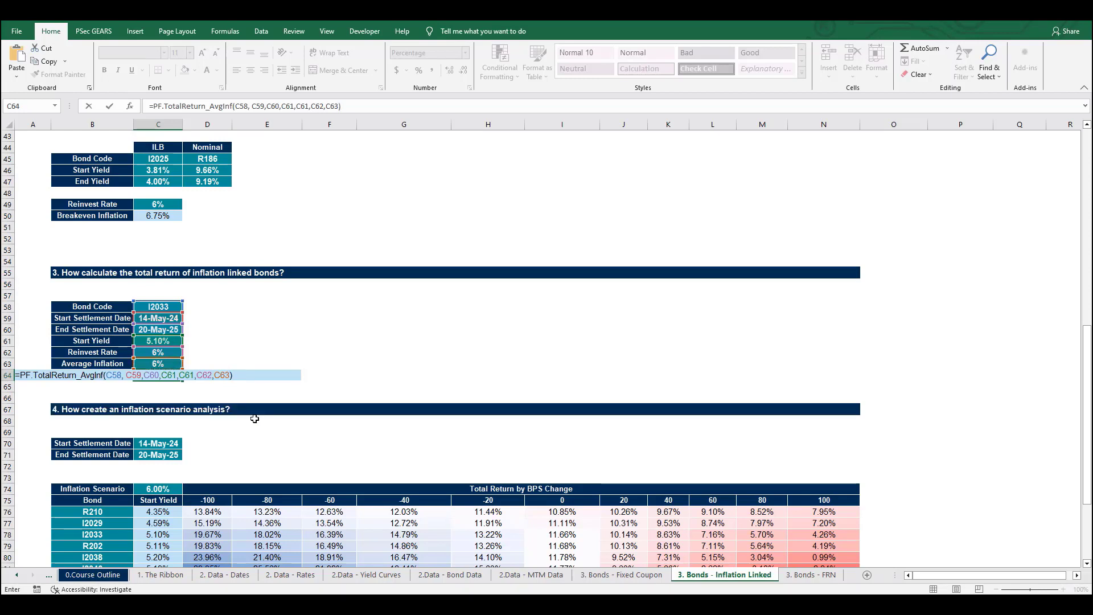
key("Return")
key("Up")
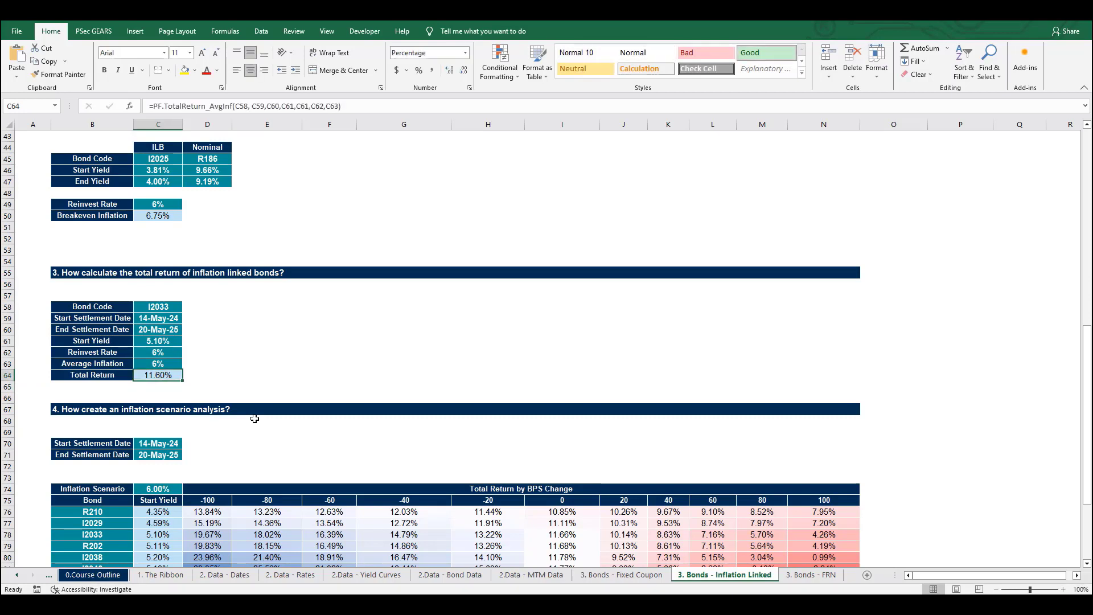
- Change the end yield argument of the total return formula in C64 to C61-0.01
left_click(294, 107)
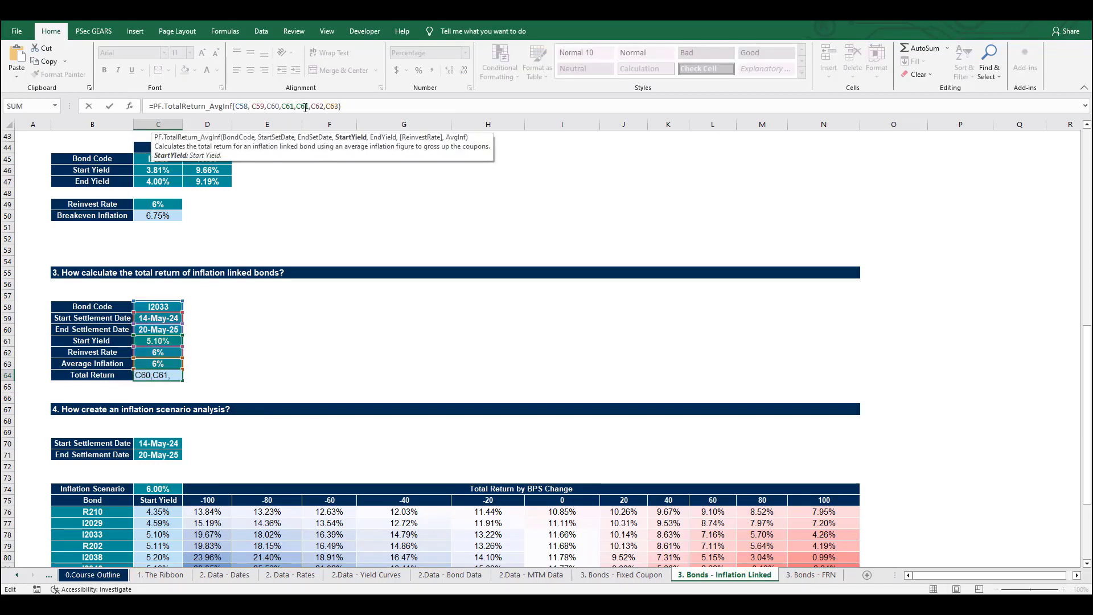
left_click(307, 106)
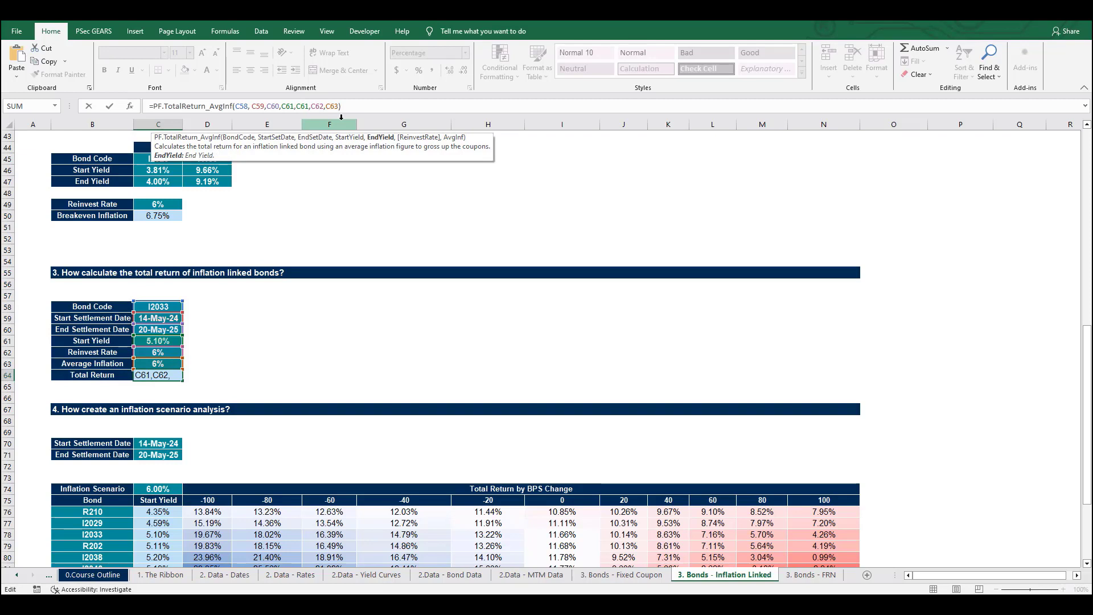
type("-")
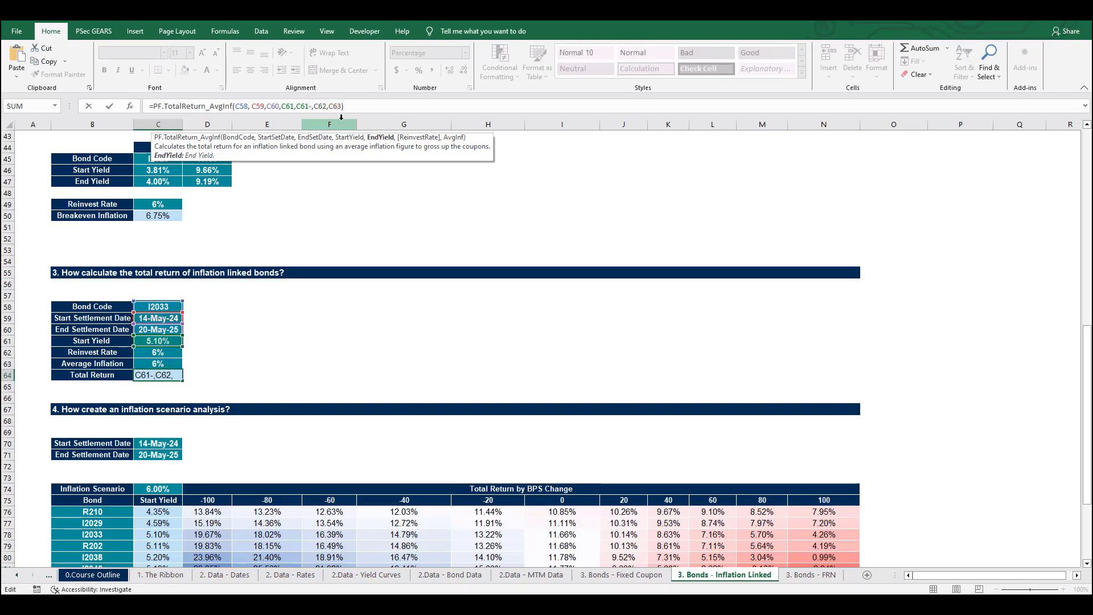
type("0.0")
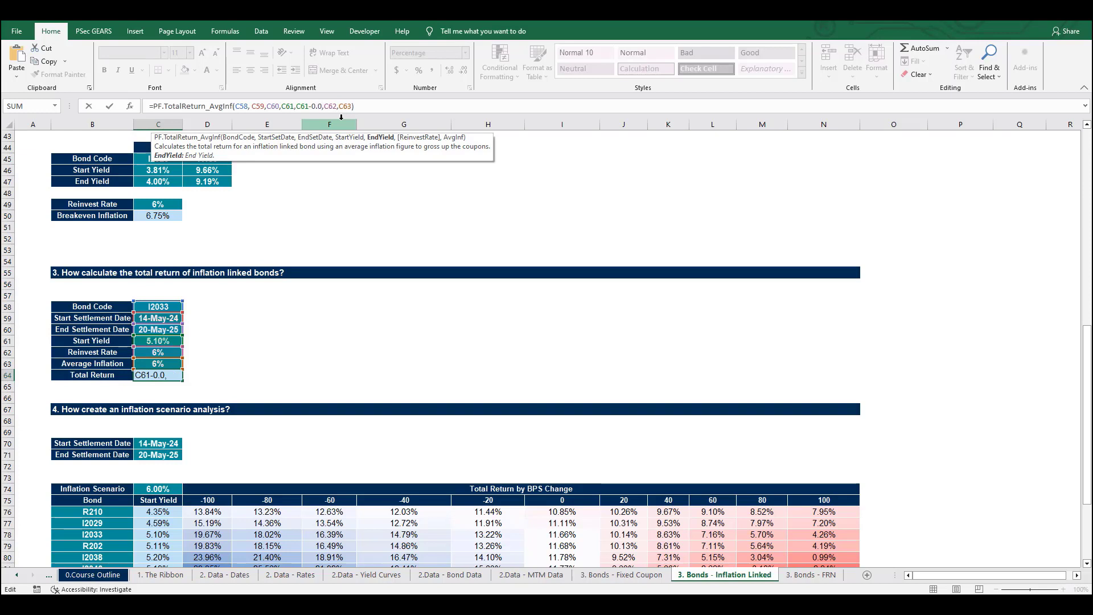
type("1")
key("Return")
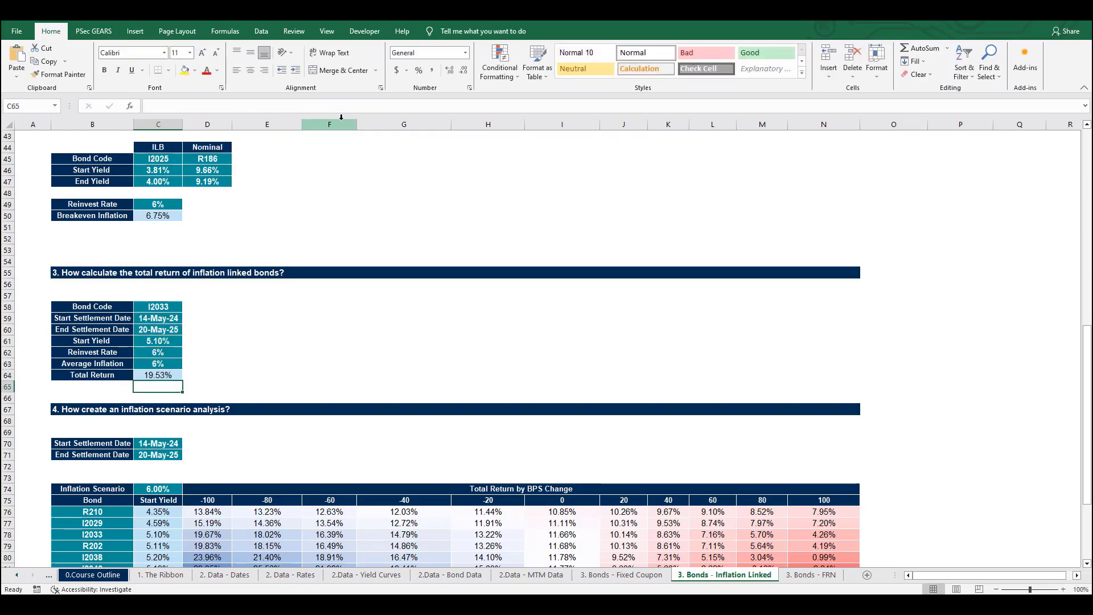
key("Up")
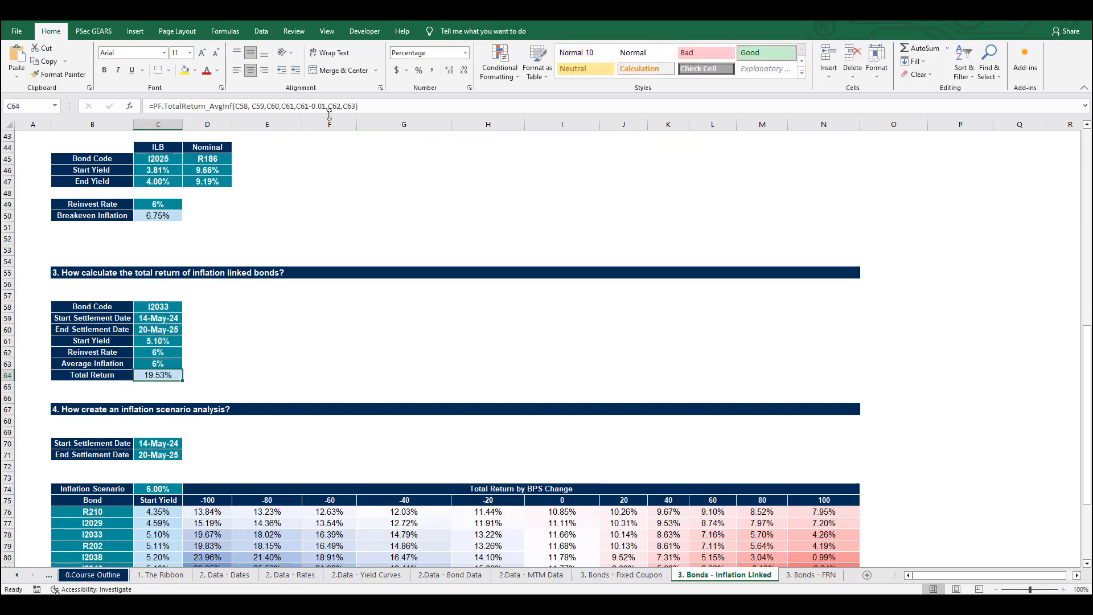
- Remove the 0.01 reduction from the end yield argument in C64, leaving it as C61
left_click(329, 106)
key("BackSpace")
key("BackSpace")
key("BackSpace")
key("BackSpace")
key("BackSpace")
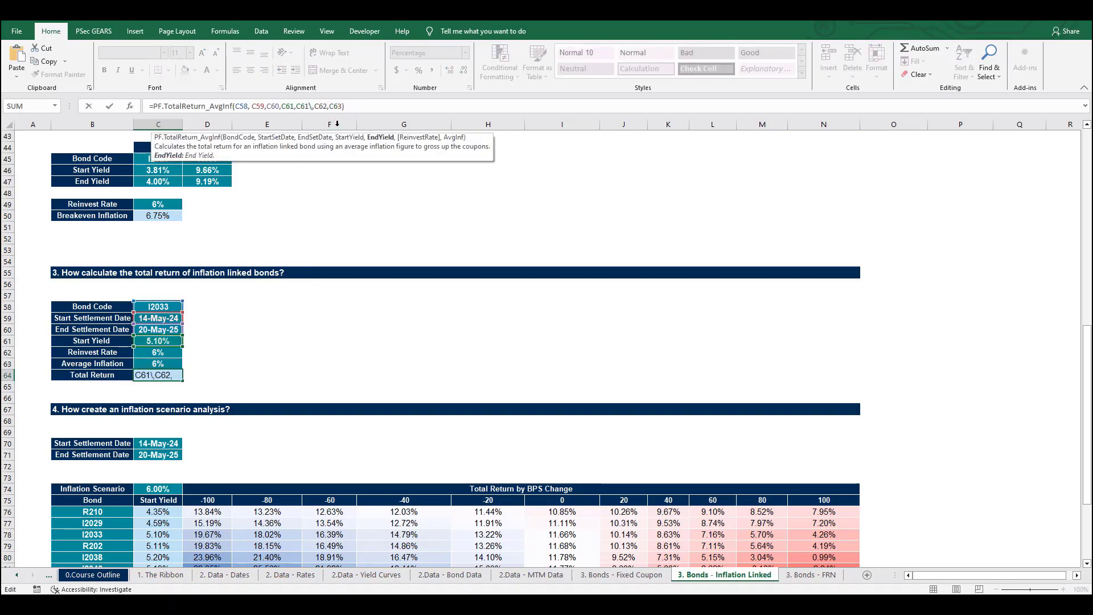
key("Return")
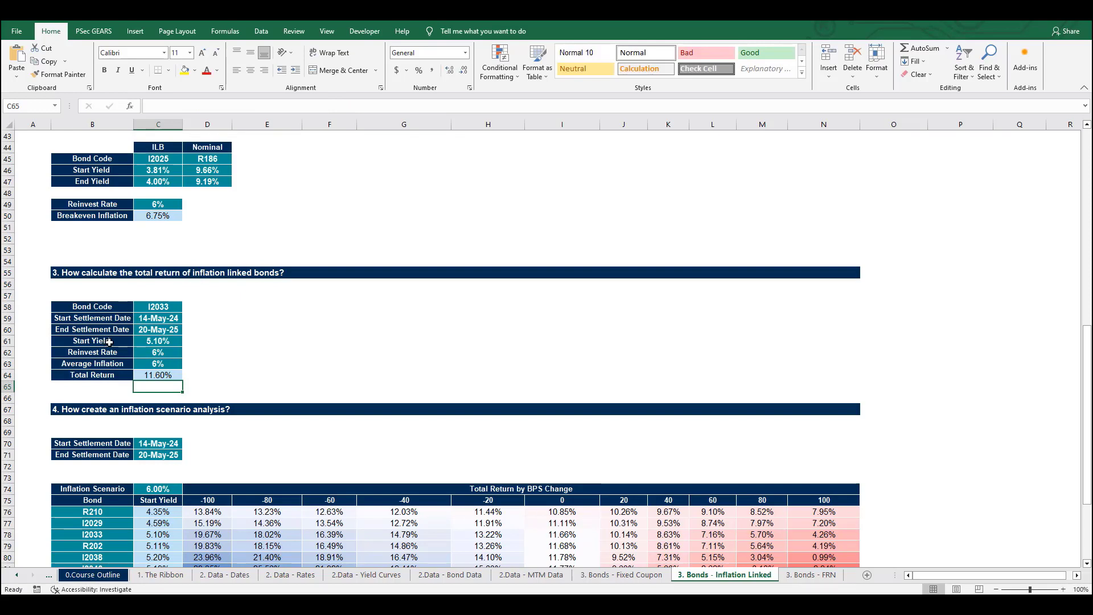
- Examine the total return formula in C64, then the inflation scenario table's formulas in row 76 and their inflation input in C74
left_click(170, 375)
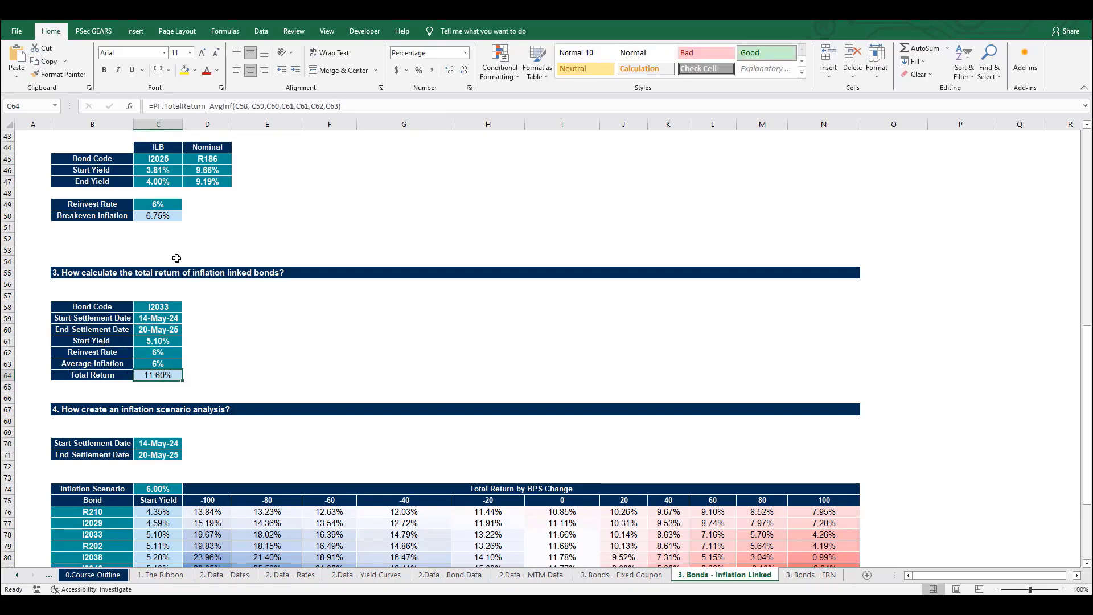
scroll(176, 258, "down", 3)
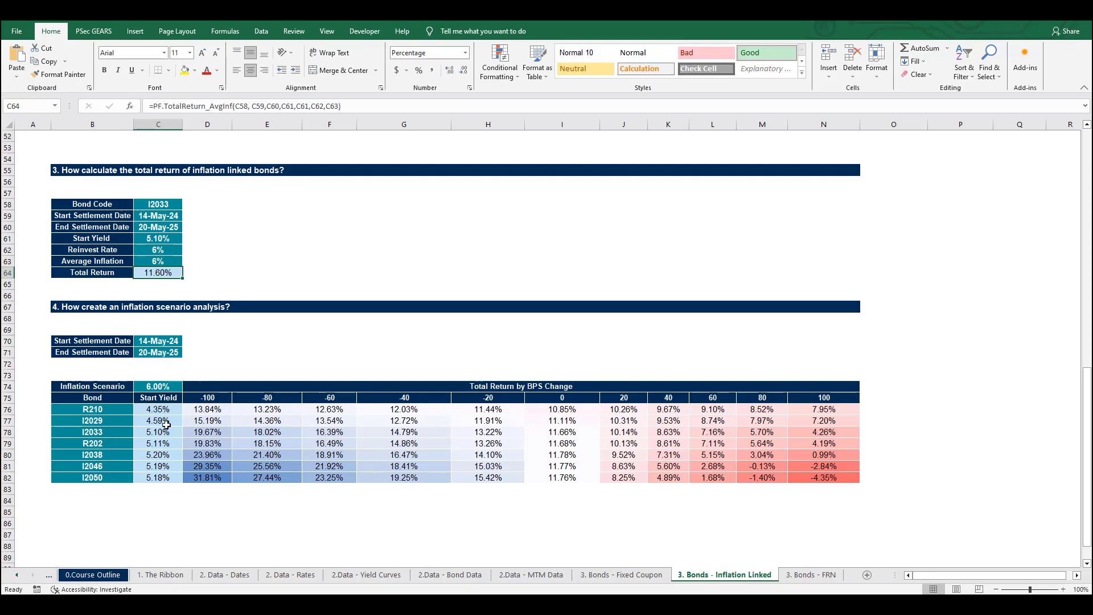
left_click(207, 413)
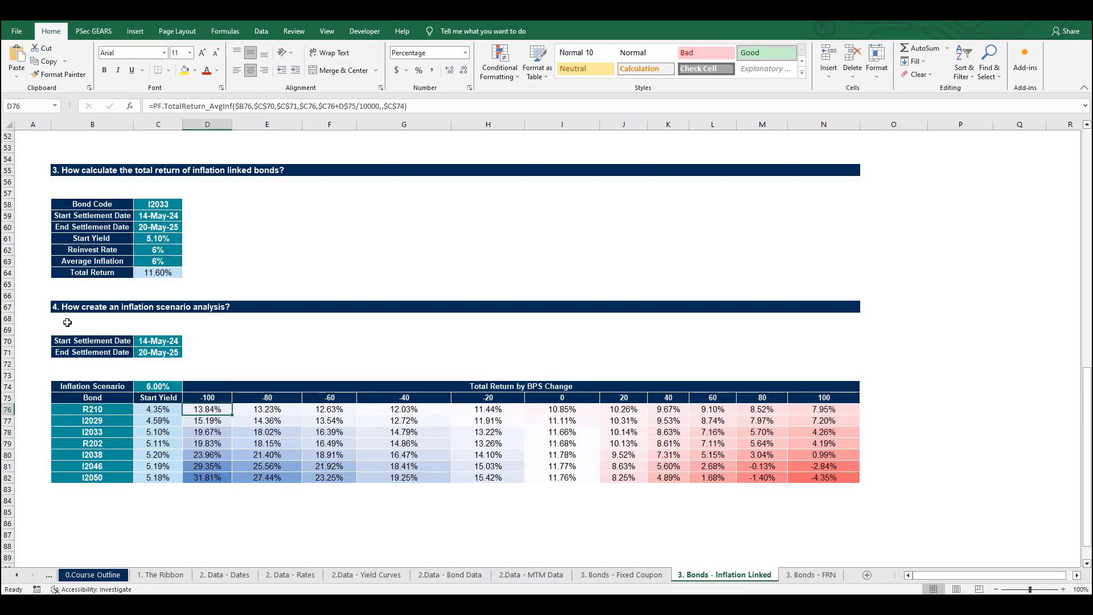
left_click(394, 105)
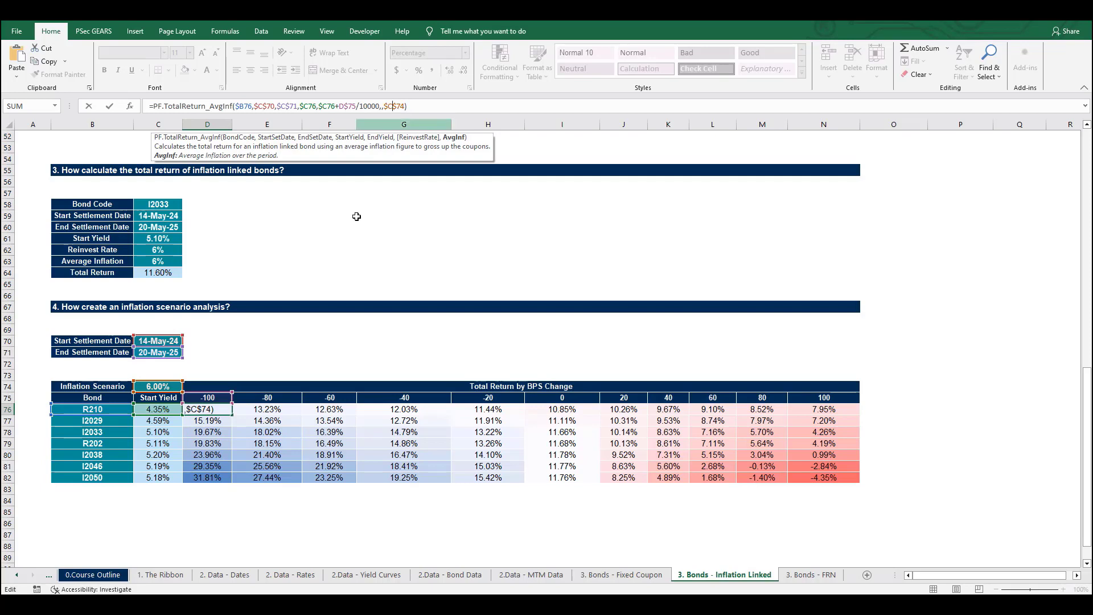
key("Escape")
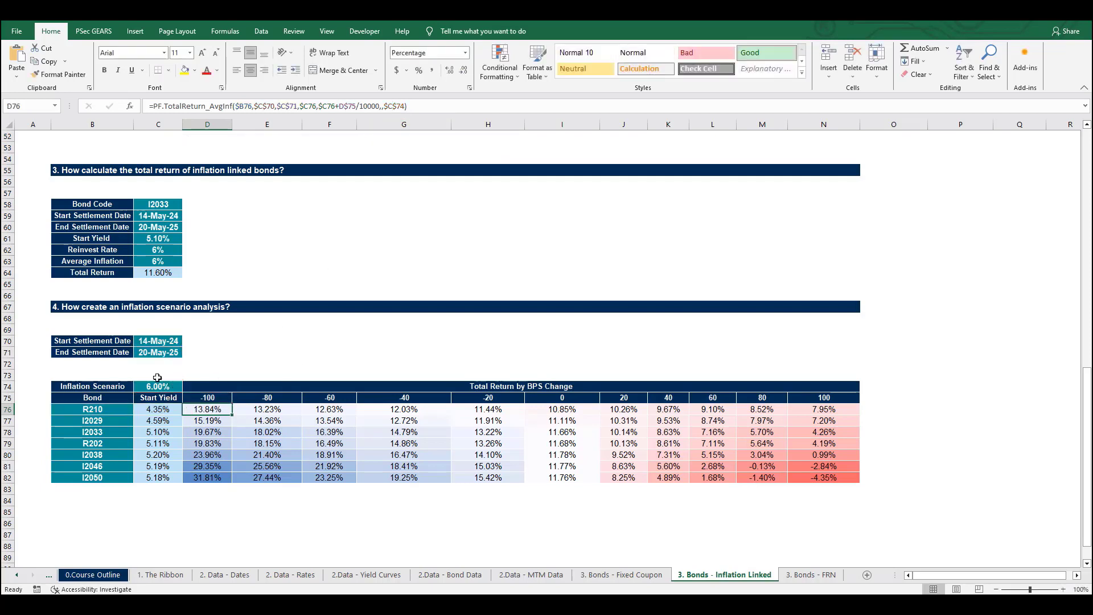
left_click(154, 388)
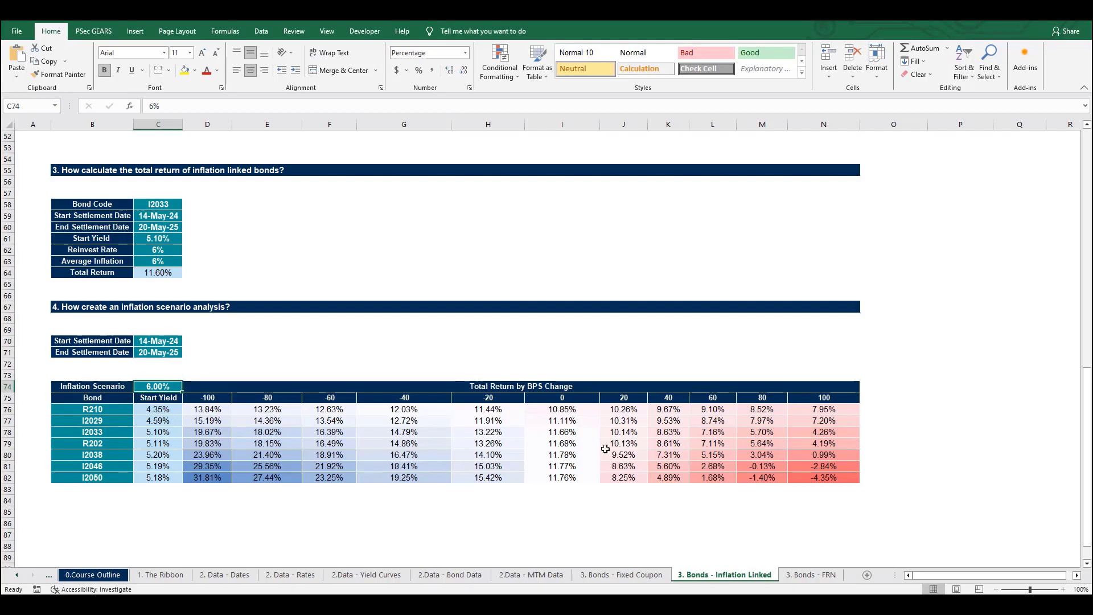
left_click(217, 412)
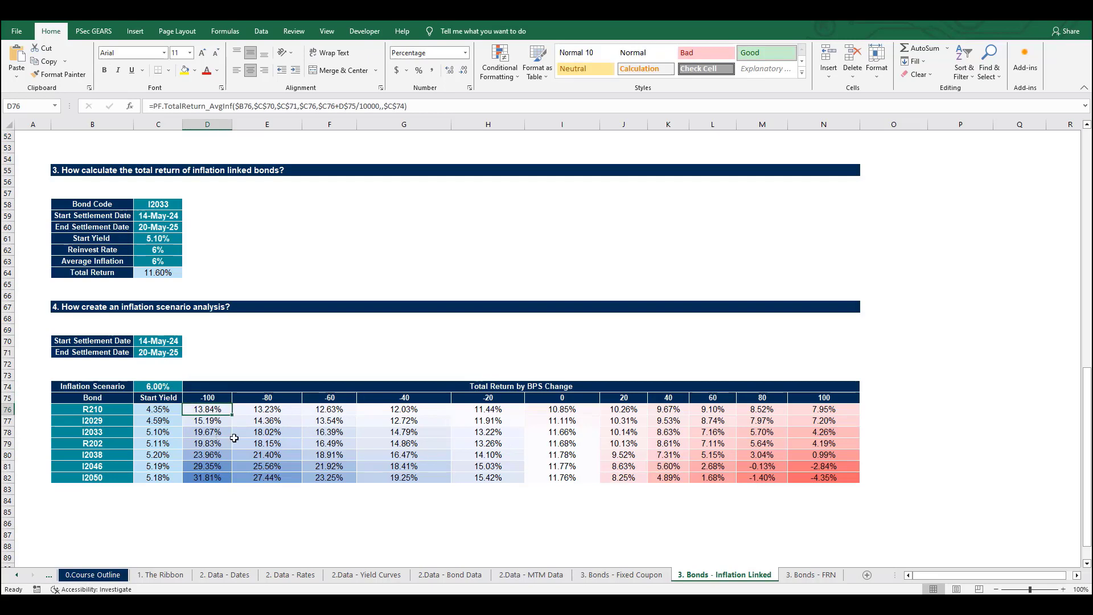
left_click(165, 387)
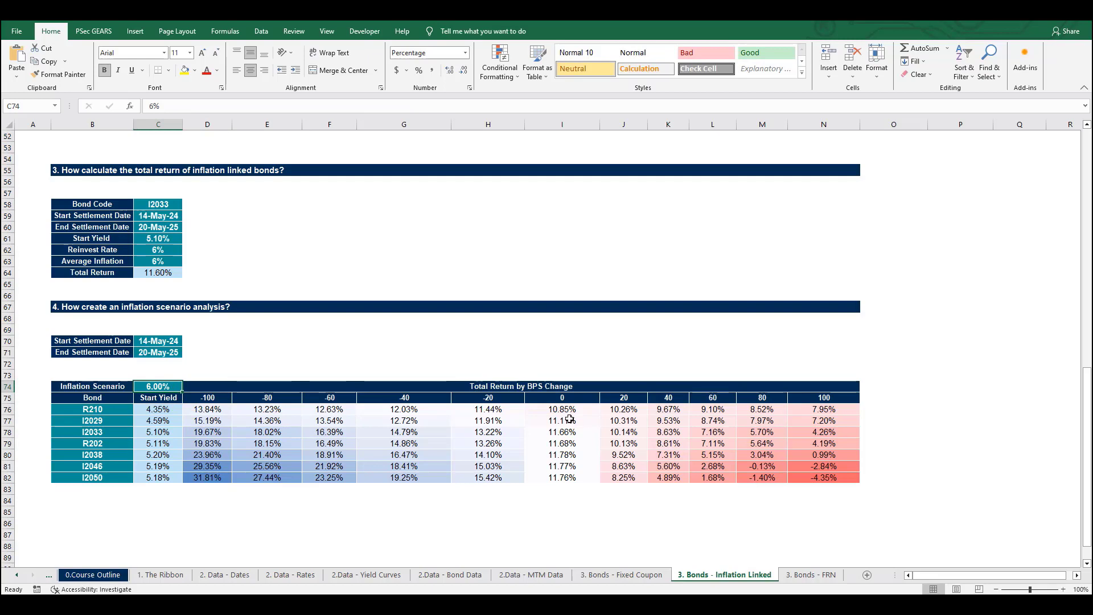
left_click(497, 411)
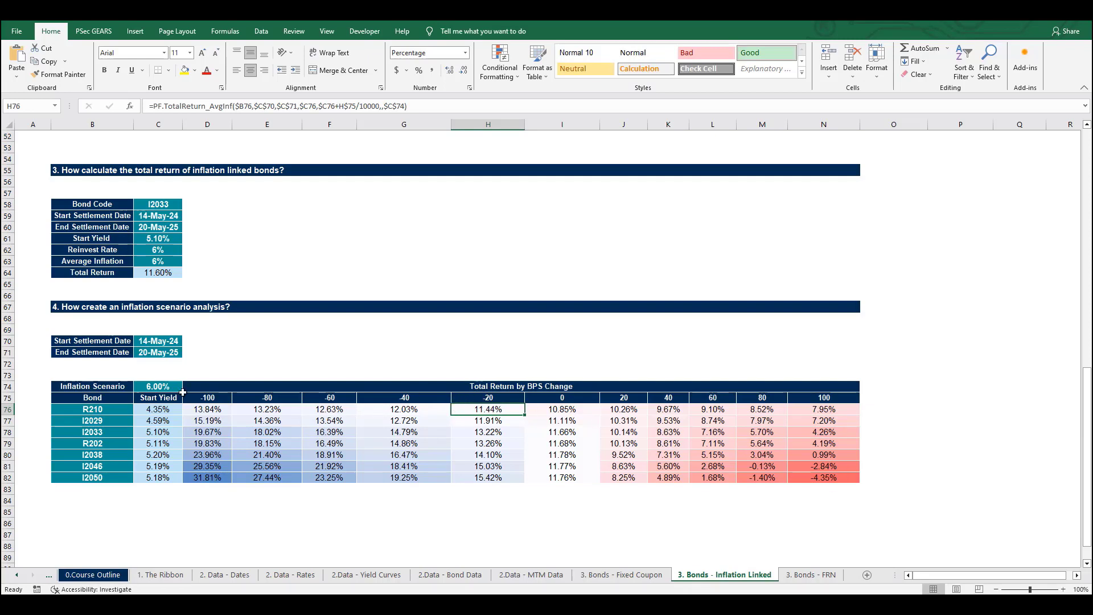
- Set the inflation scenario in C74 to 5%
left_click(161, 388)
type("5")
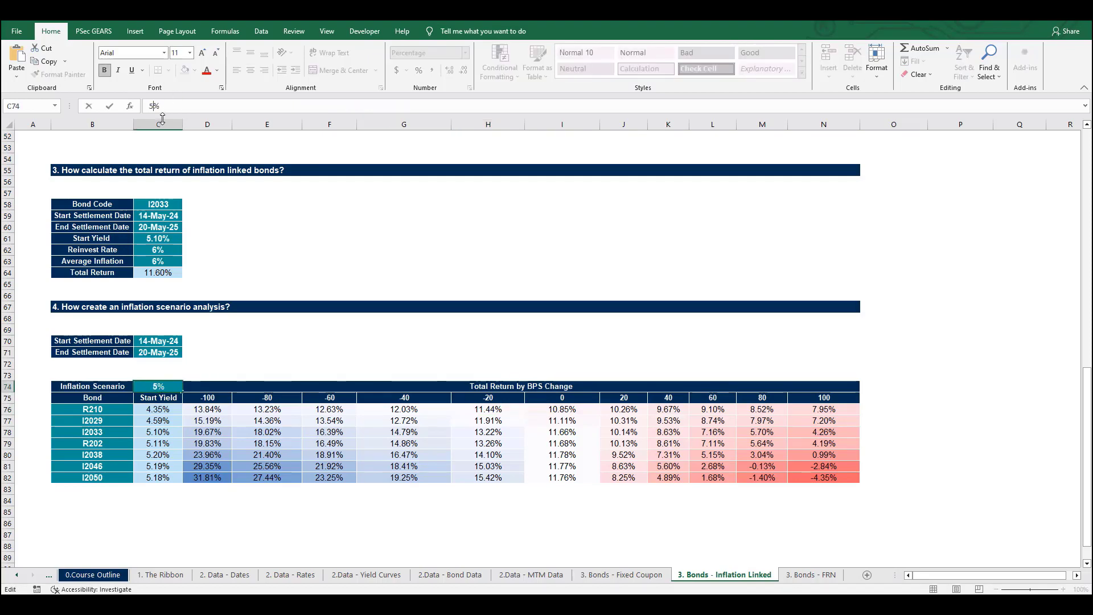
key("Return")
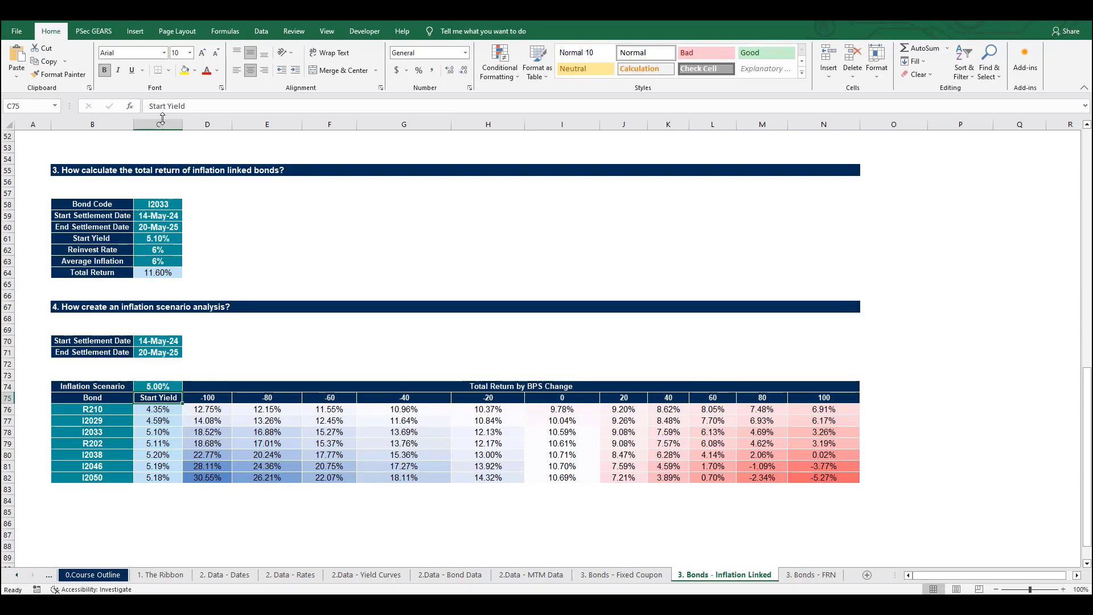
- Change the inflation scenario in C74 to 7%
key("Up")
left_click(154, 106)
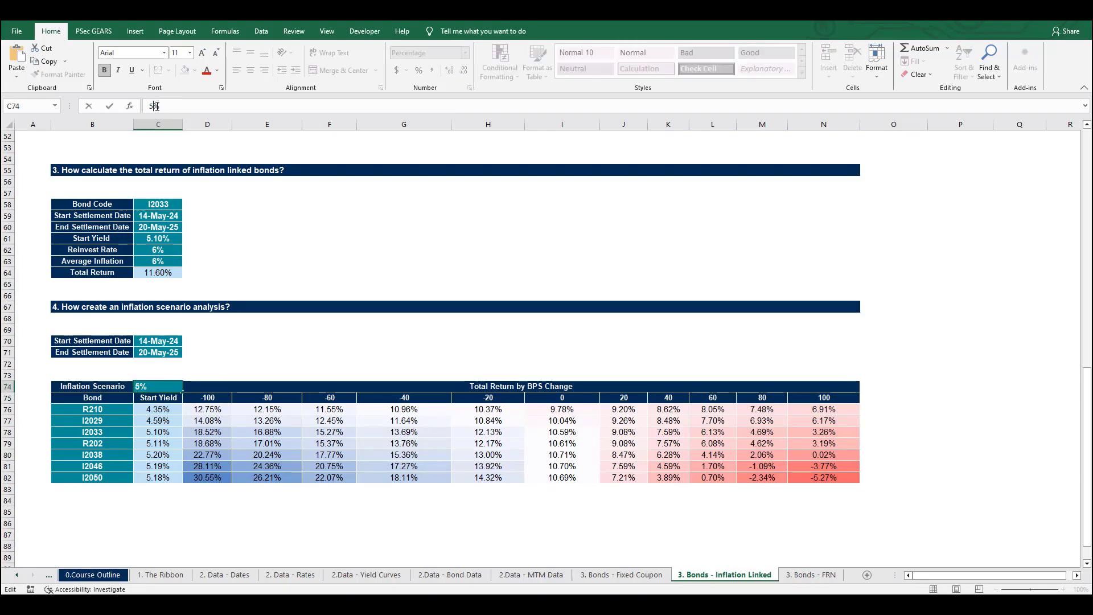
key("BackSpace")
type("7")
key("Return")
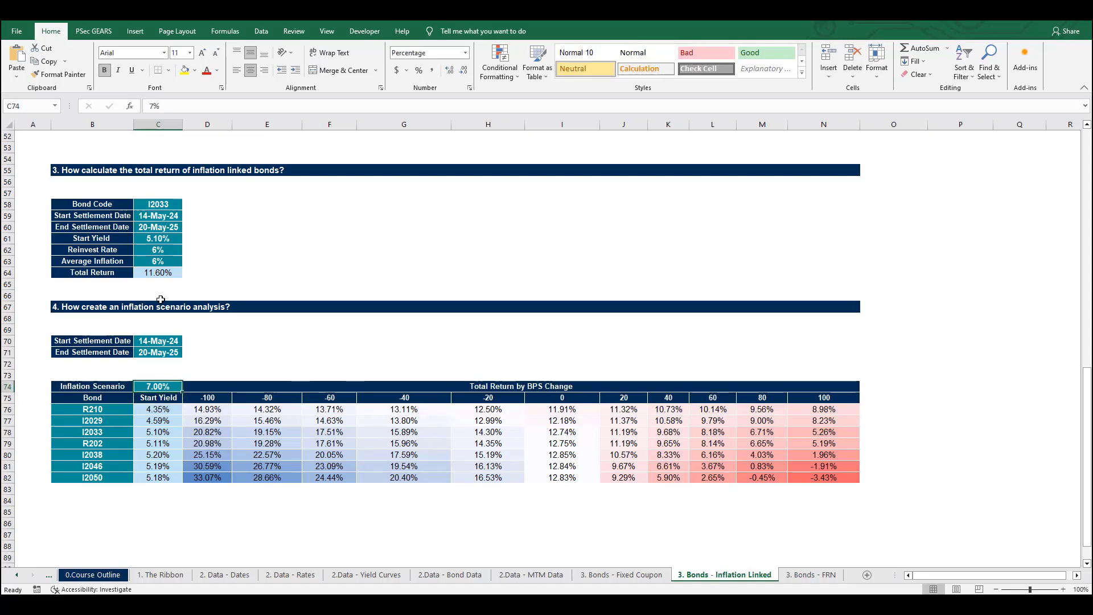
- Inspect the settlement date, start yield, end yield and average inflation arguments of the total return formula in D76, leaving it unedited
left_click(208, 408)
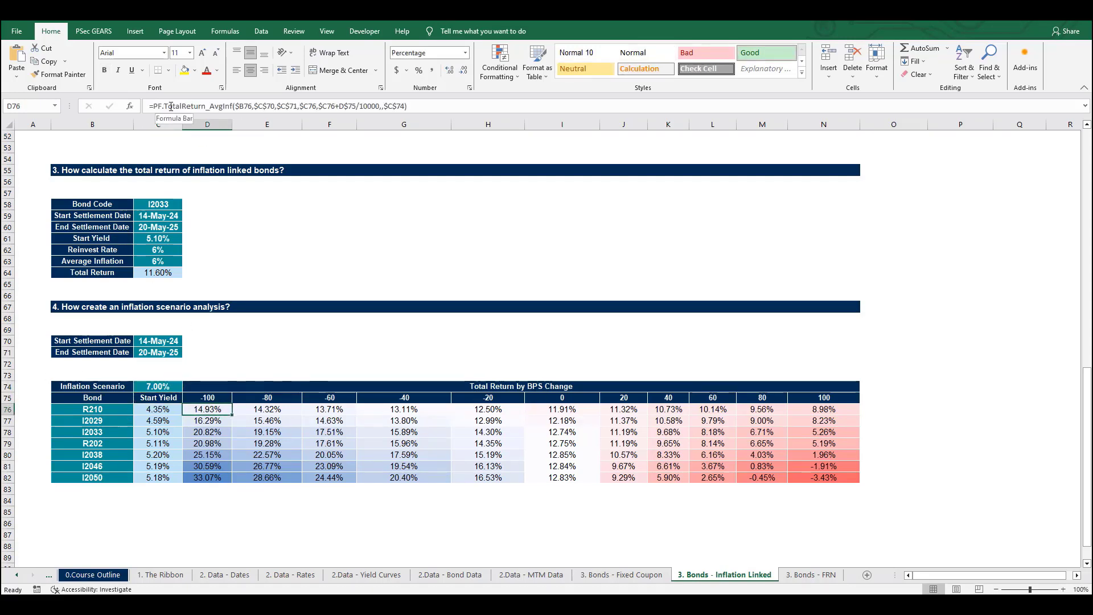
left_click(189, 107)
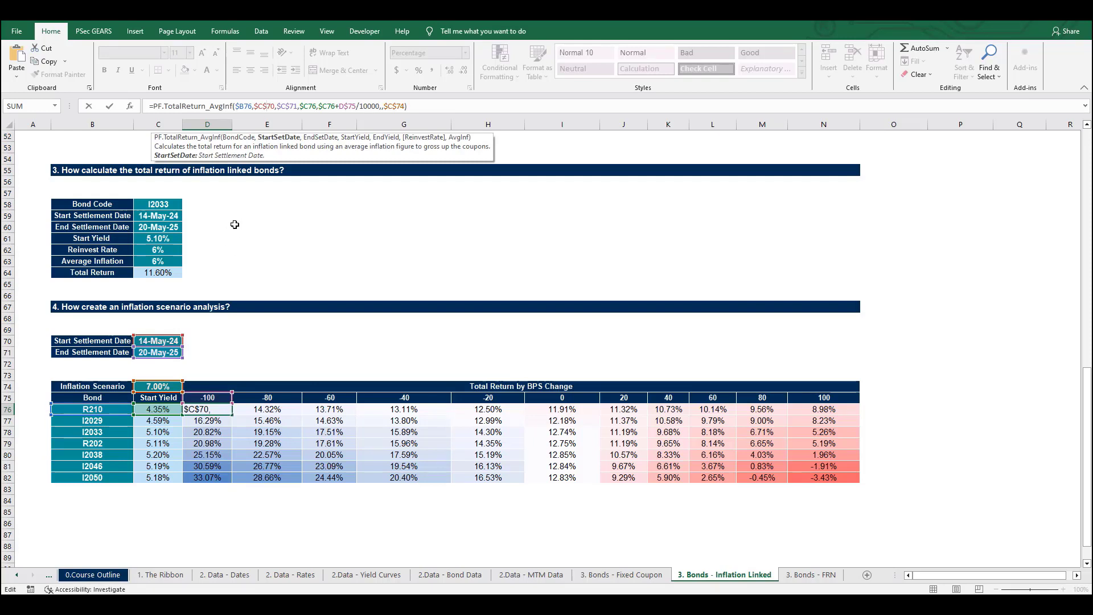
left_click(293, 106)
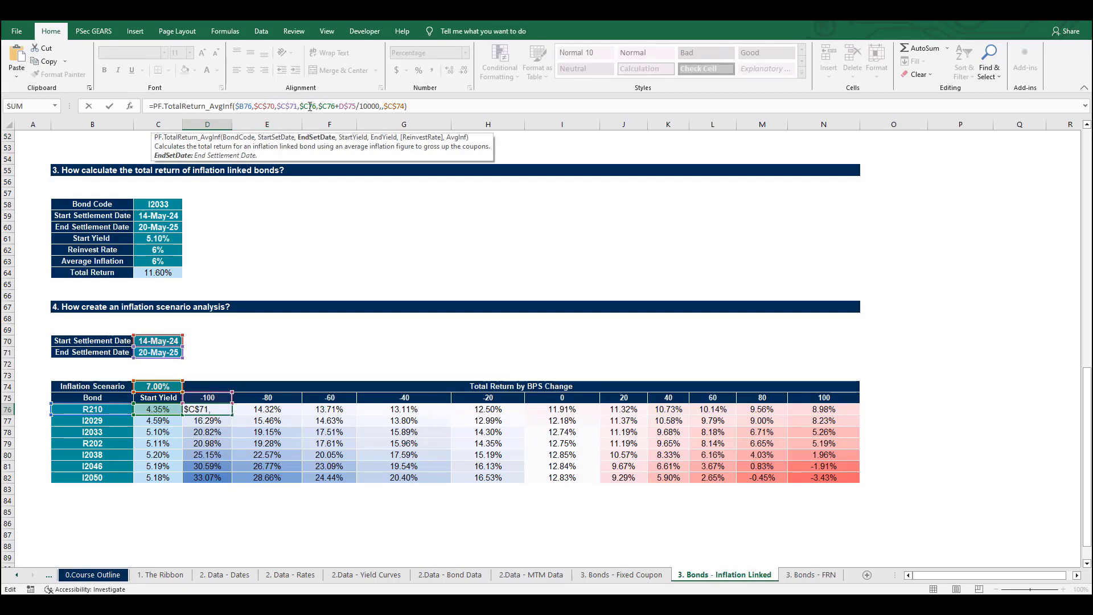
left_click(309, 106)
left_click(328, 106)
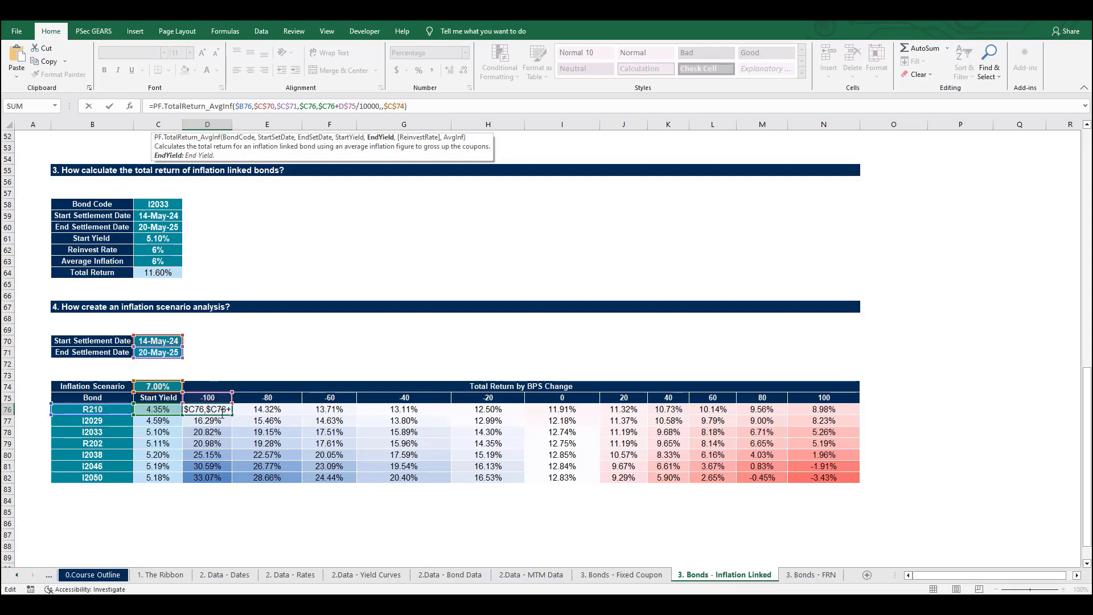
left_click(393, 106)
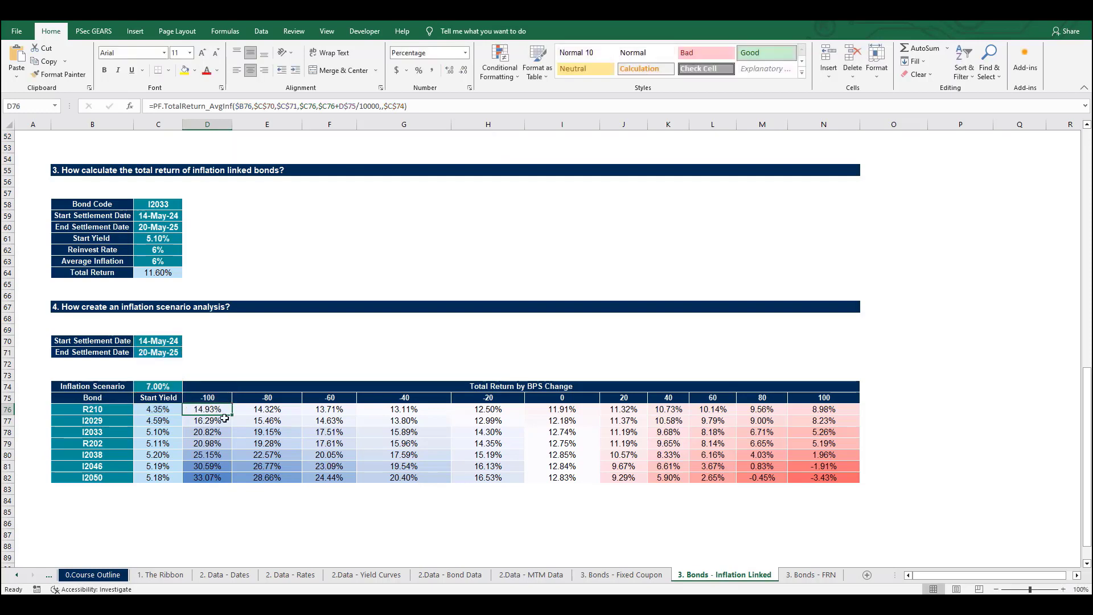
key("ctrl+Return")
- Fill the total return formula from D76 across to column N and down to row 82
left_click_drag(233, 416, 856, 466)
left_click_drag(861, 416, 863, 482)
left_click(291, 511)
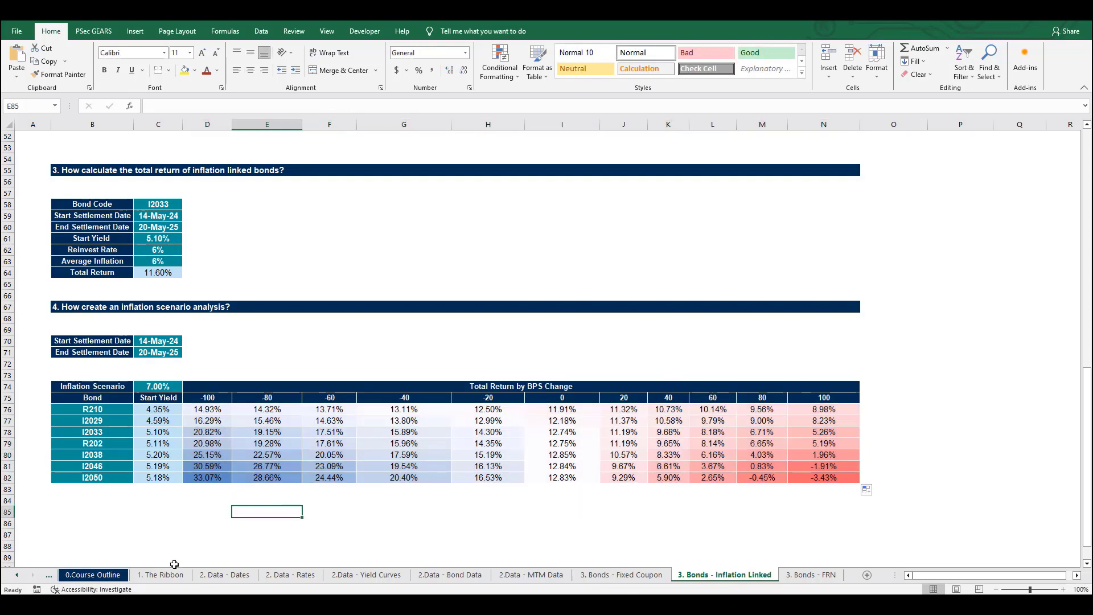
- Set the inflation scenario in C74 to 3%
left_click(165, 385)
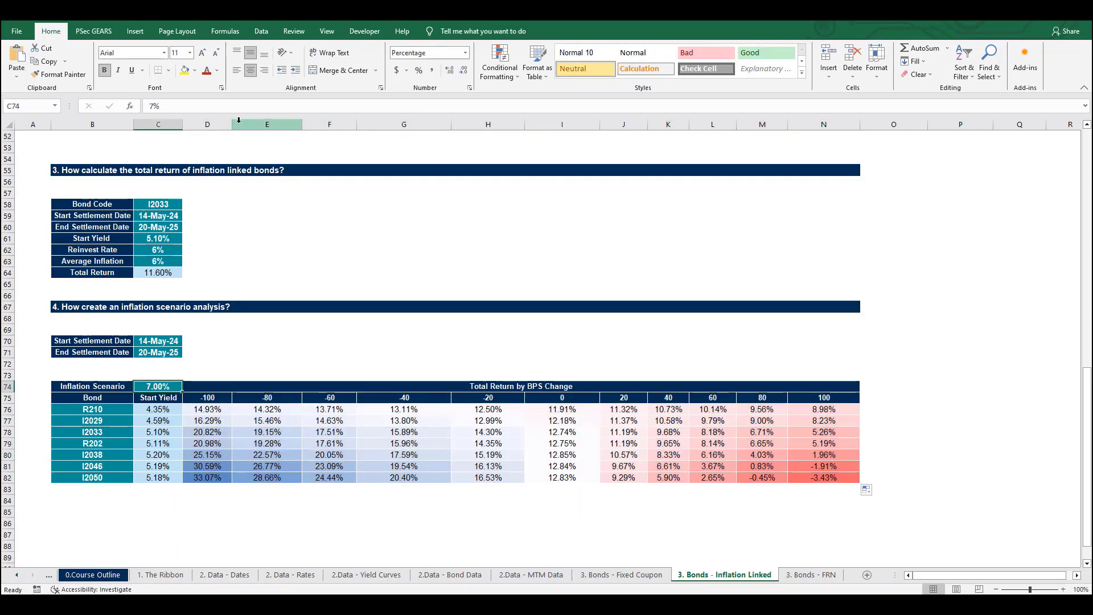
left_click(158, 103)
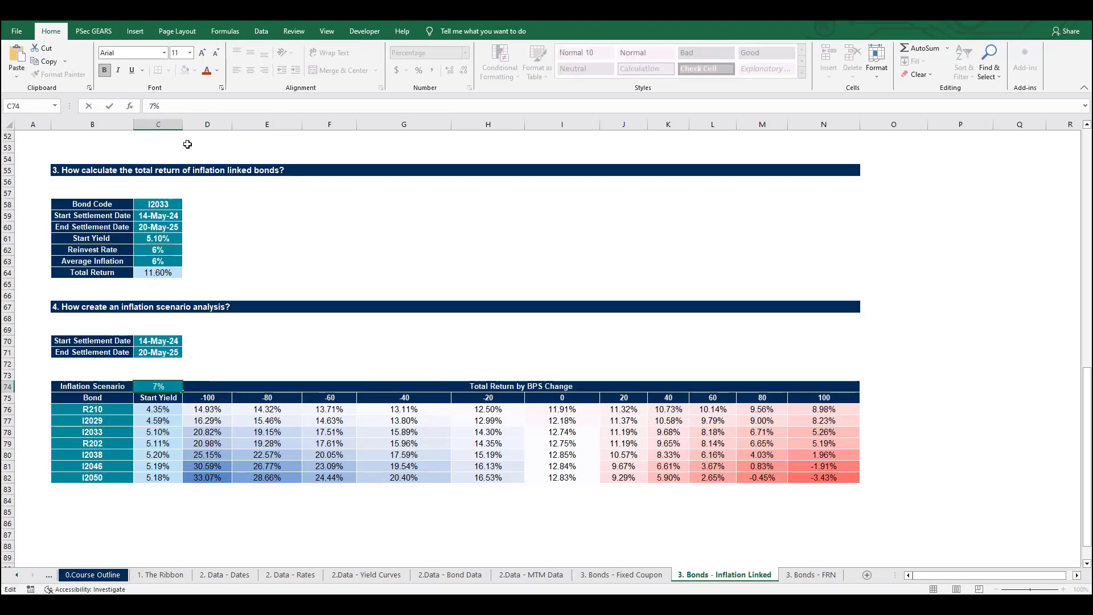
key("Return")
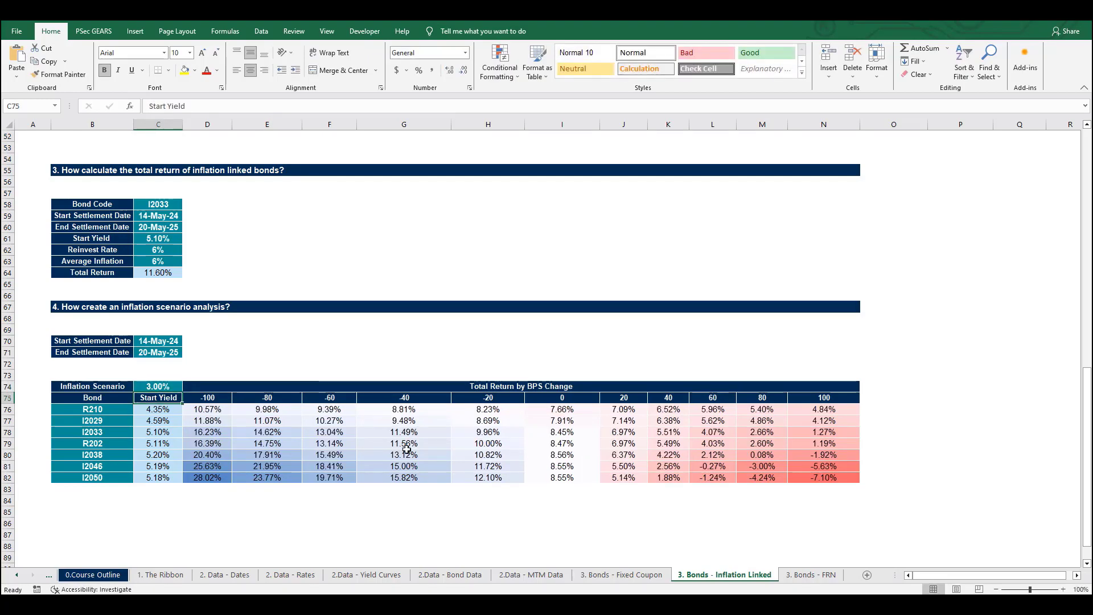